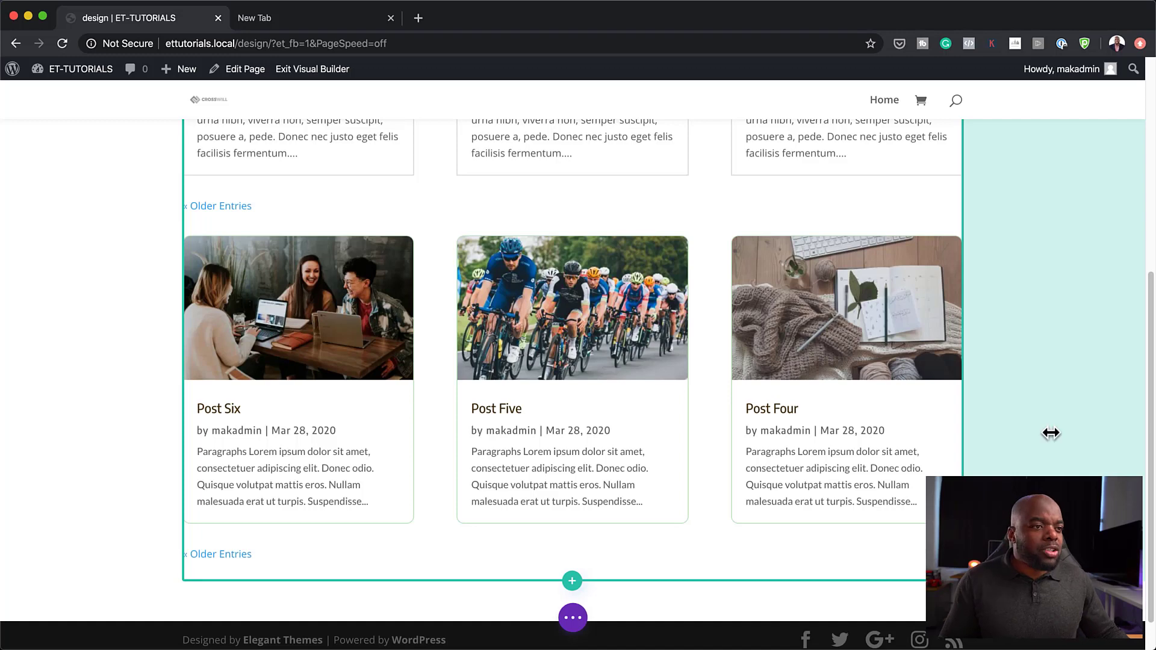
- Scroll the new 'design' page up and down to view its empty default section
scroll(1100, 359, "up", 5)
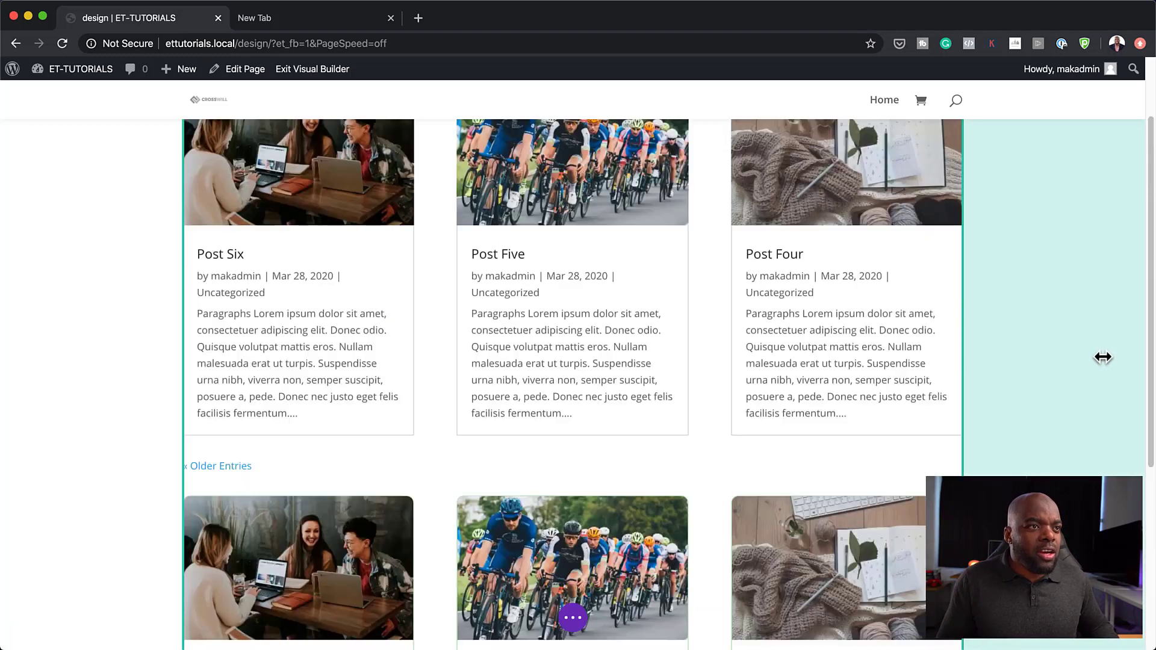
scroll(1103, 357, "up", 2)
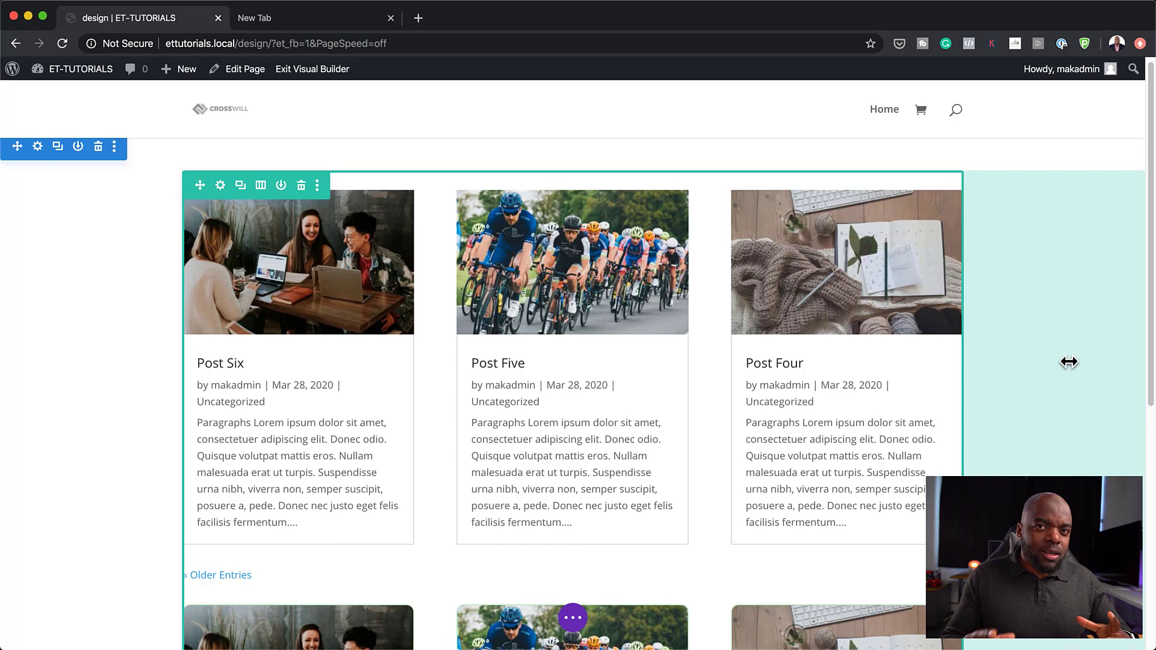
scroll(1072, 416, "down", 5)
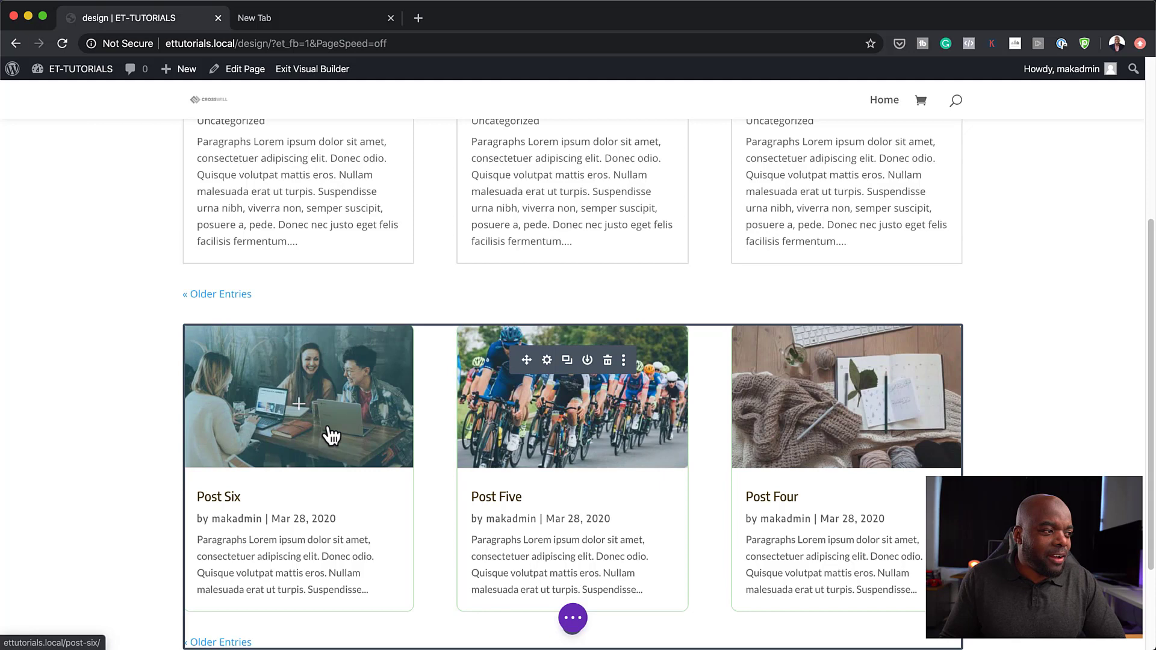
scroll(1034, 404, "up", 5)
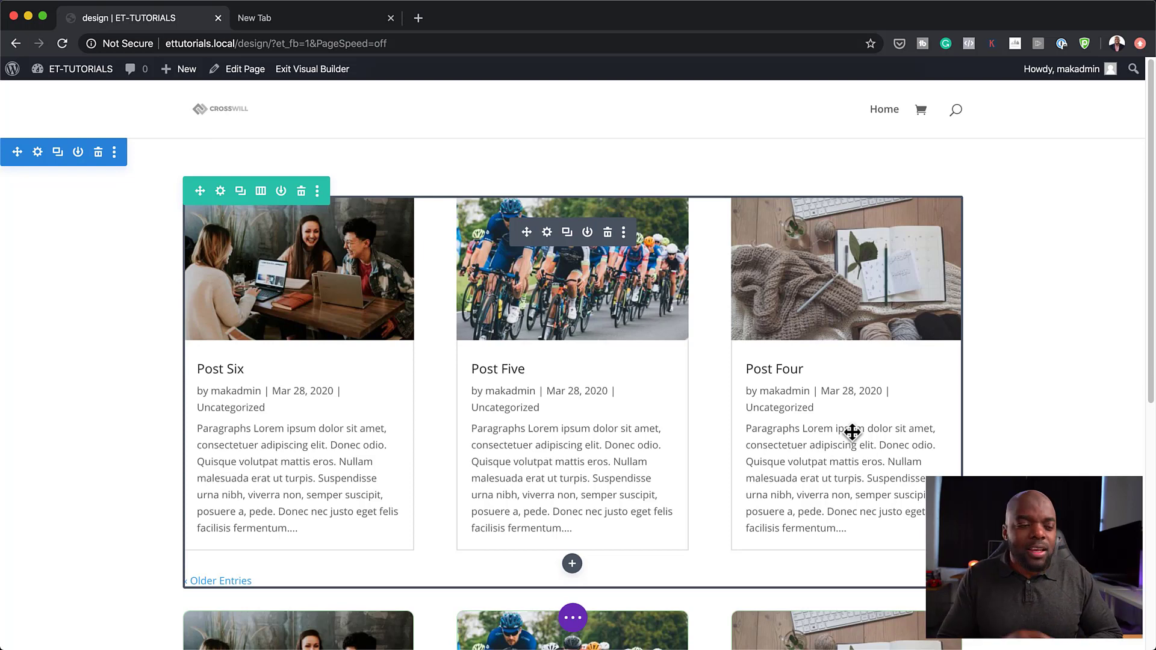
scroll(894, 457, "down", 5)
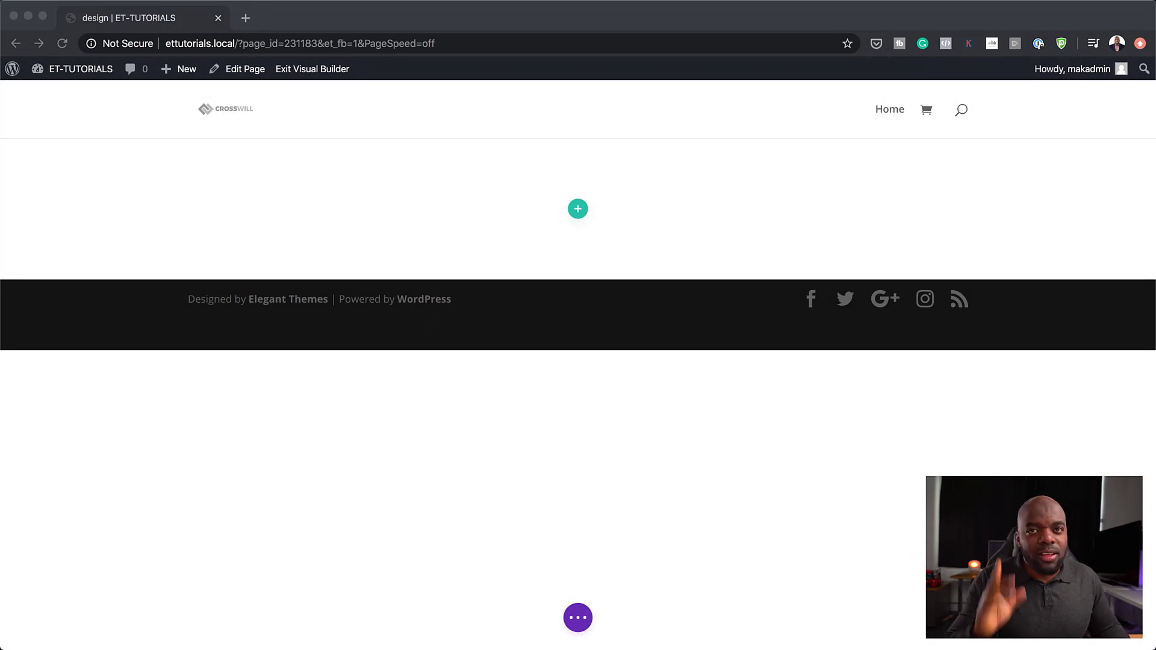
- Add a single-column row with a Blog module to the section and scroll through its listed posts
left_click(408, 217)
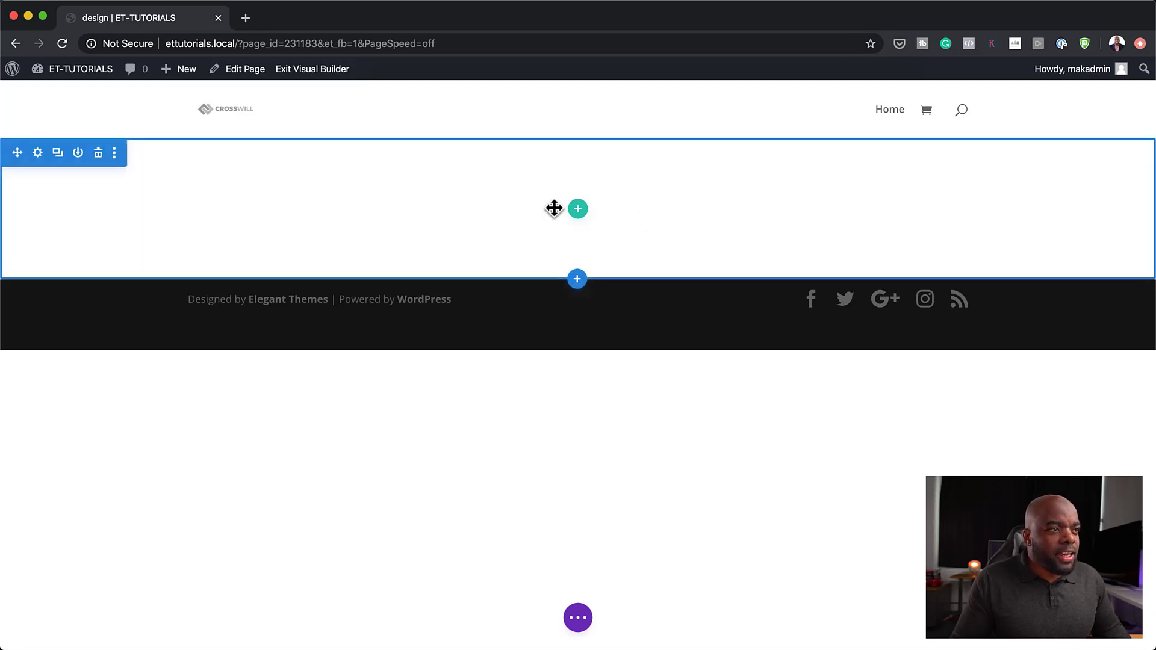
left_click(578, 211)
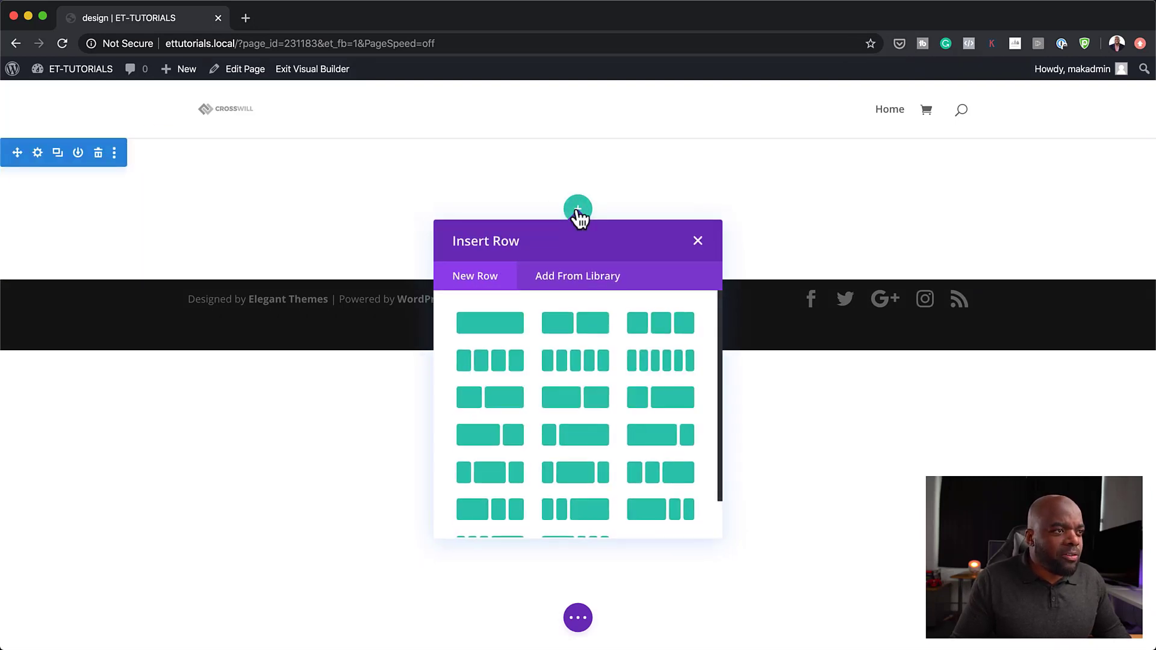
left_click(502, 326)
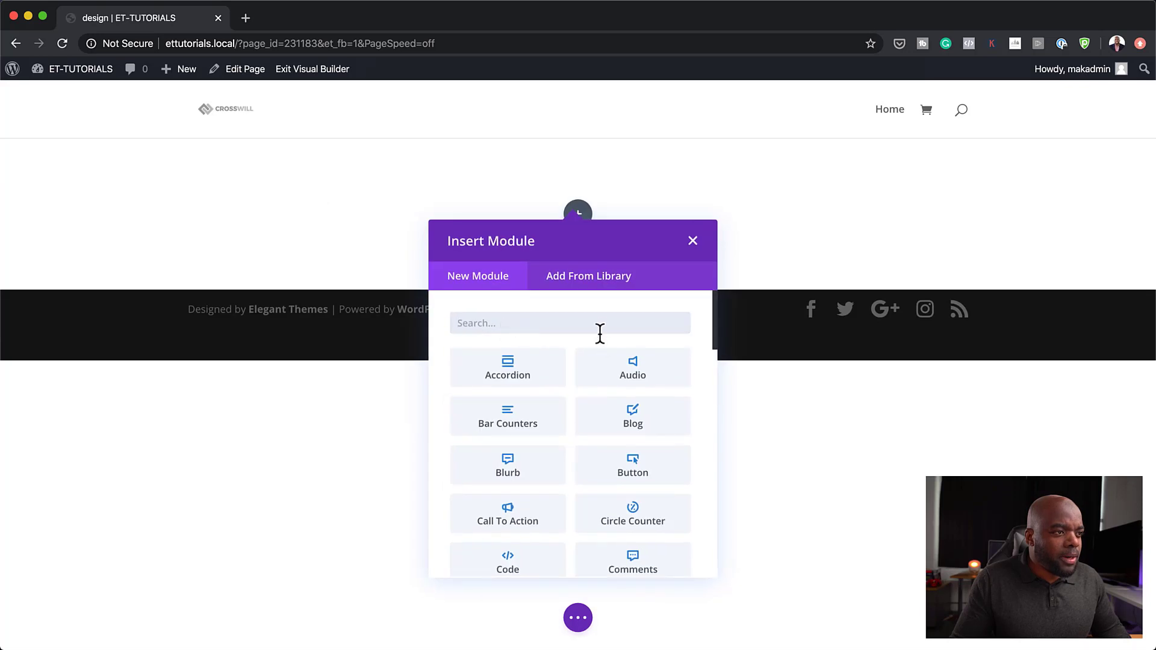
left_click(649, 416)
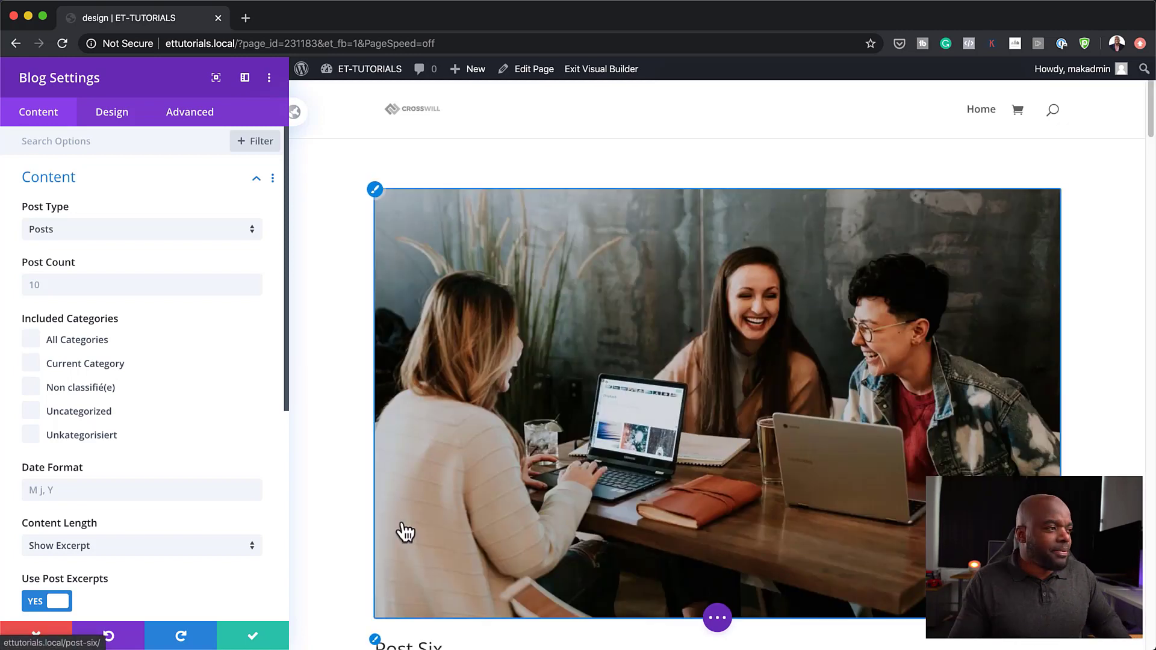
scroll(774, 523, "down", 8)
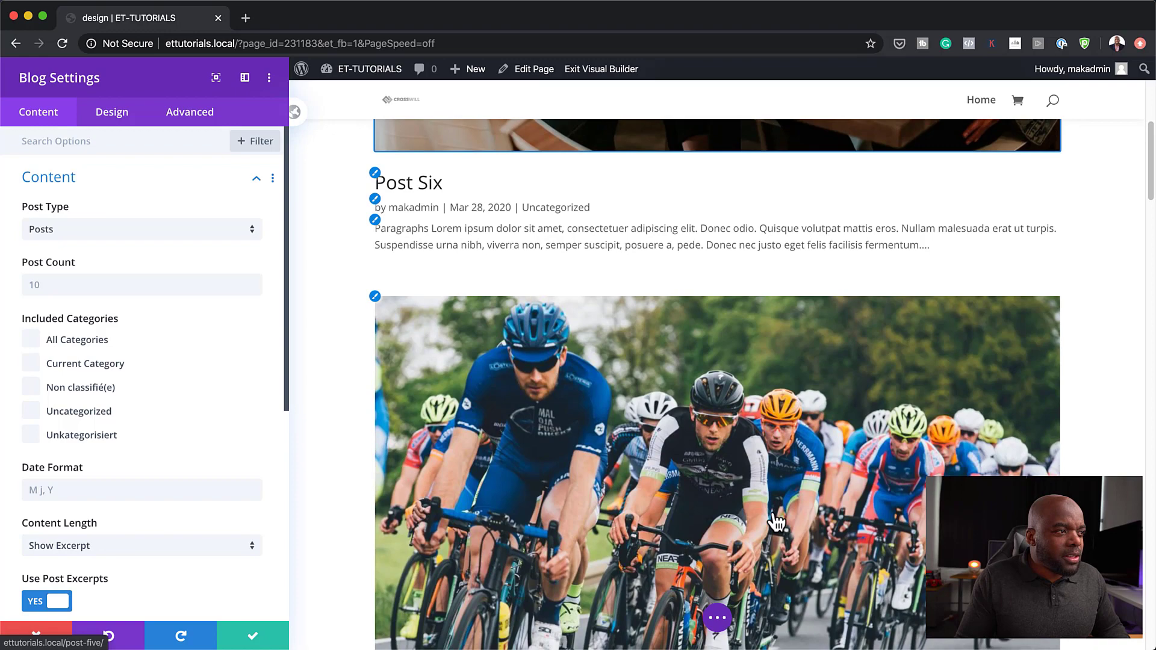
scroll(776, 522, "down", 10)
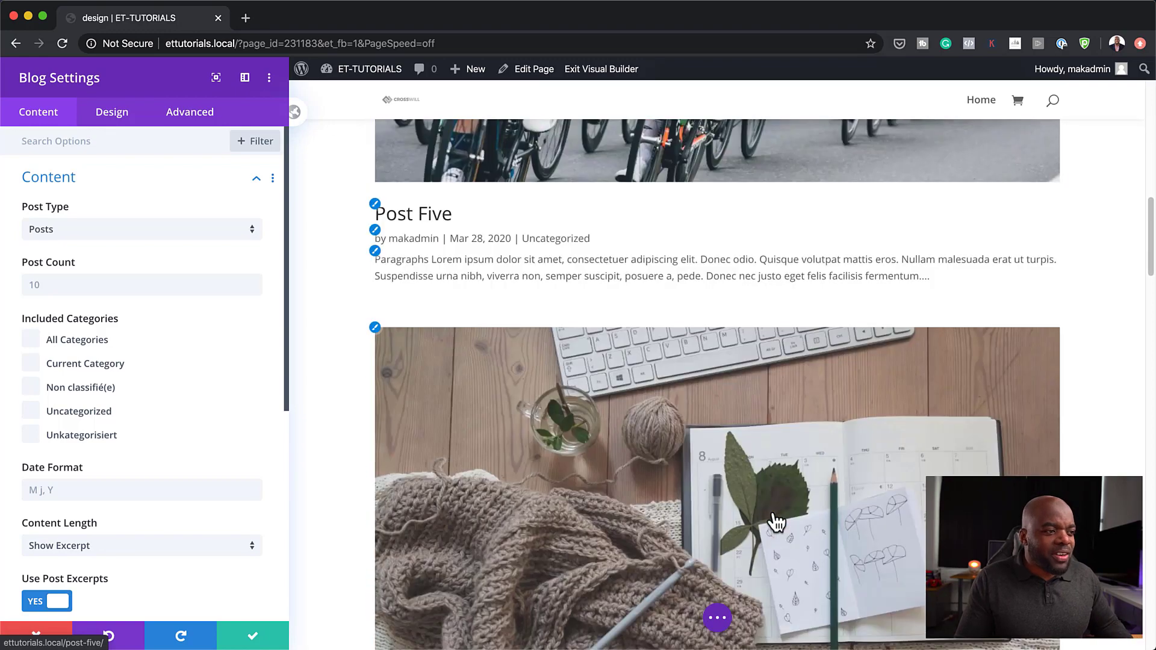
scroll(776, 521, "down", 10)
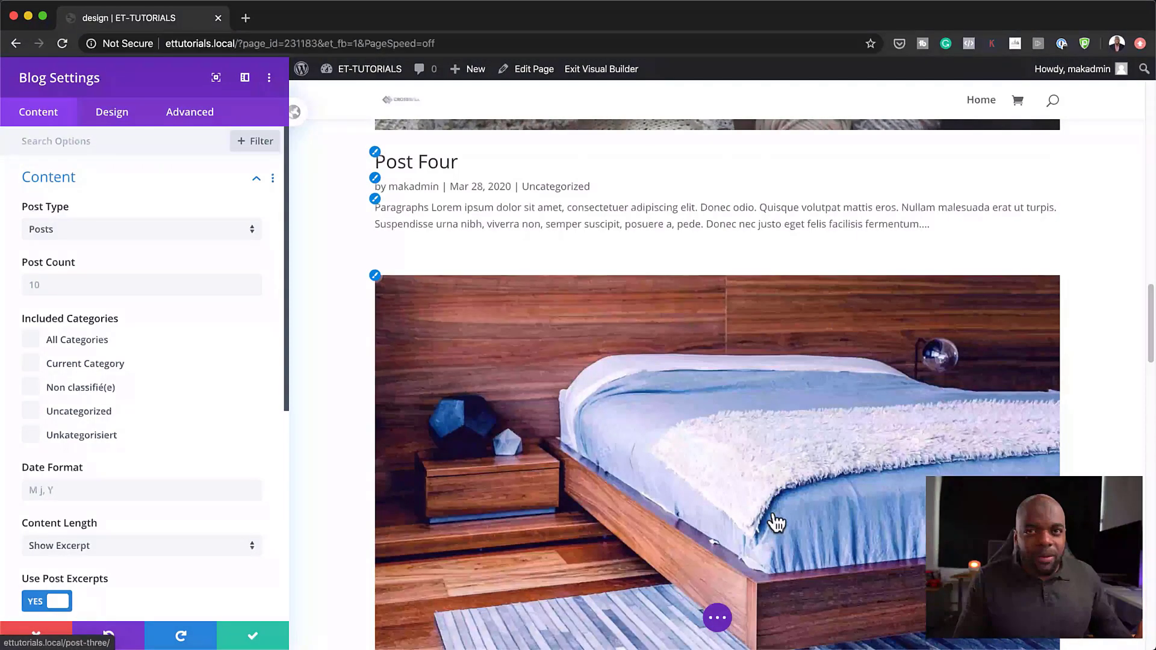
- Switch the Blog module layout to Grid
left_click(113, 114)
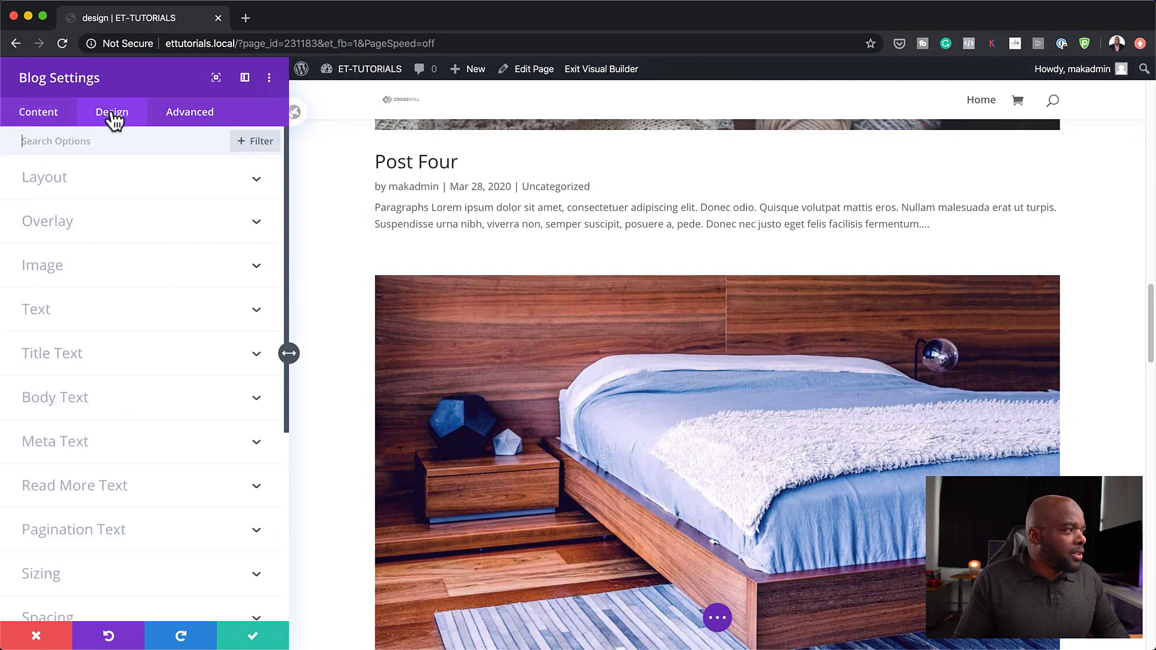
left_click(91, 181)
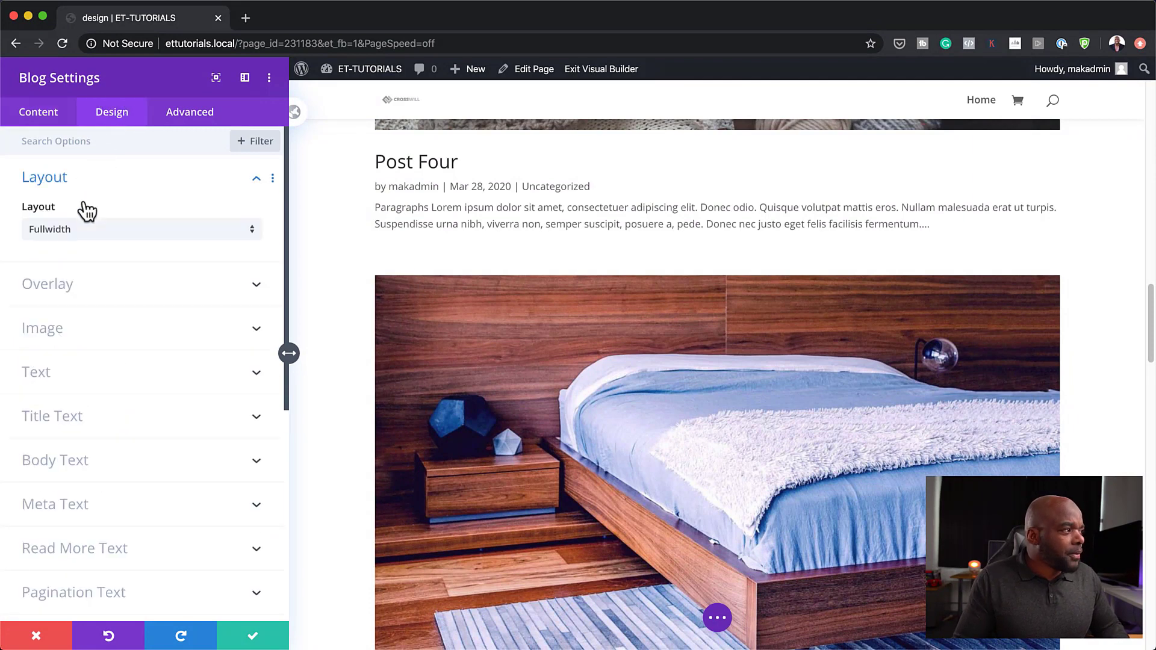
left_click(90, 236)
left_click(95, 271)
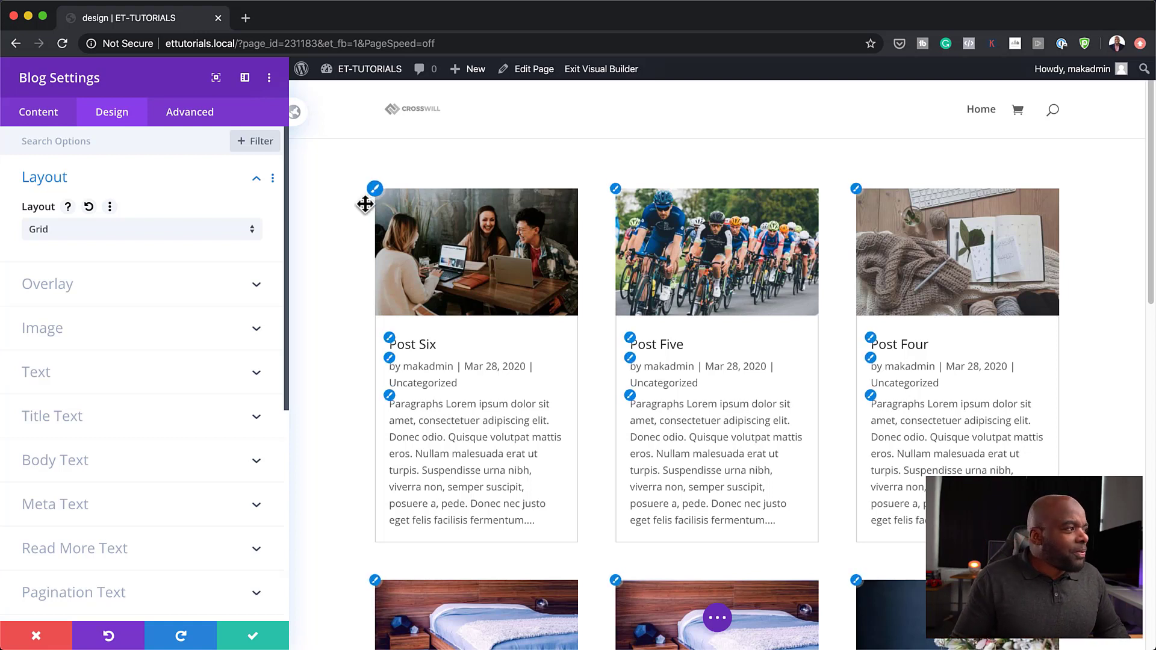
- Hide categories in the post meta while keeping the post excerpts shown
left_click(43, 115)
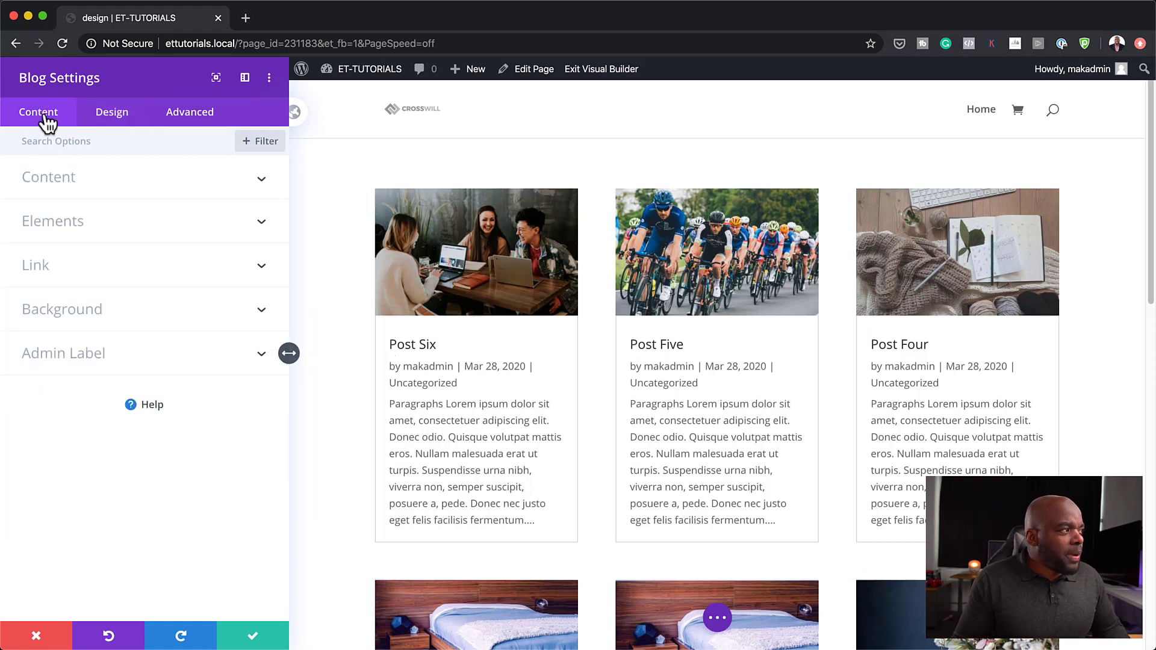
left_click(66, 221)
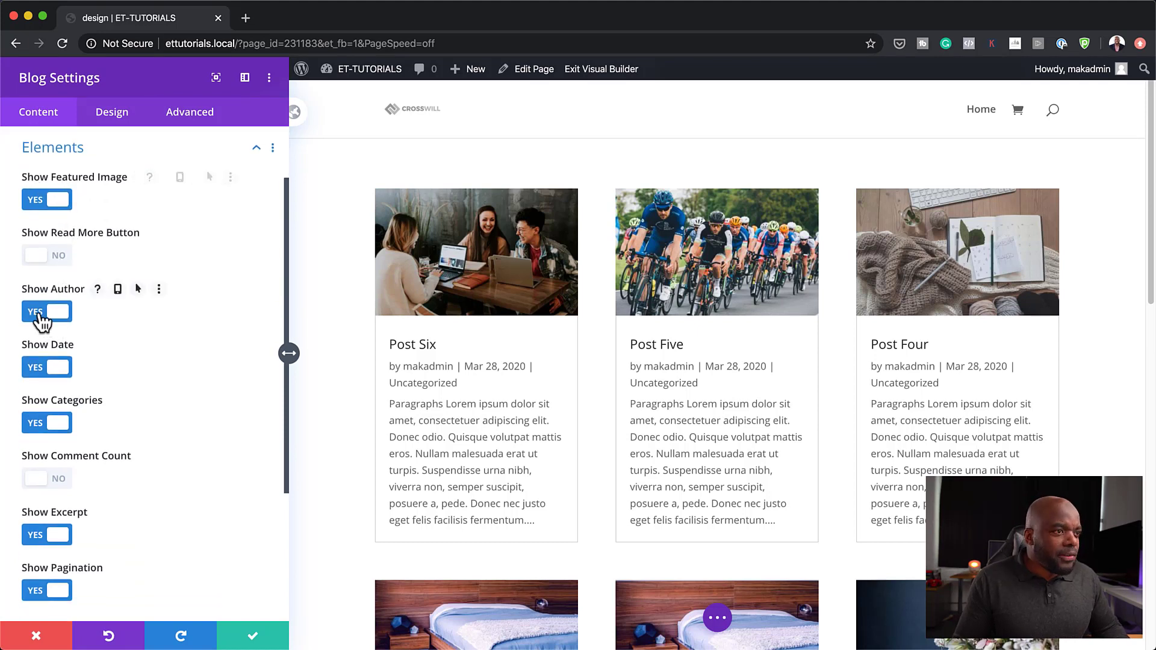
left_click(38, 425)
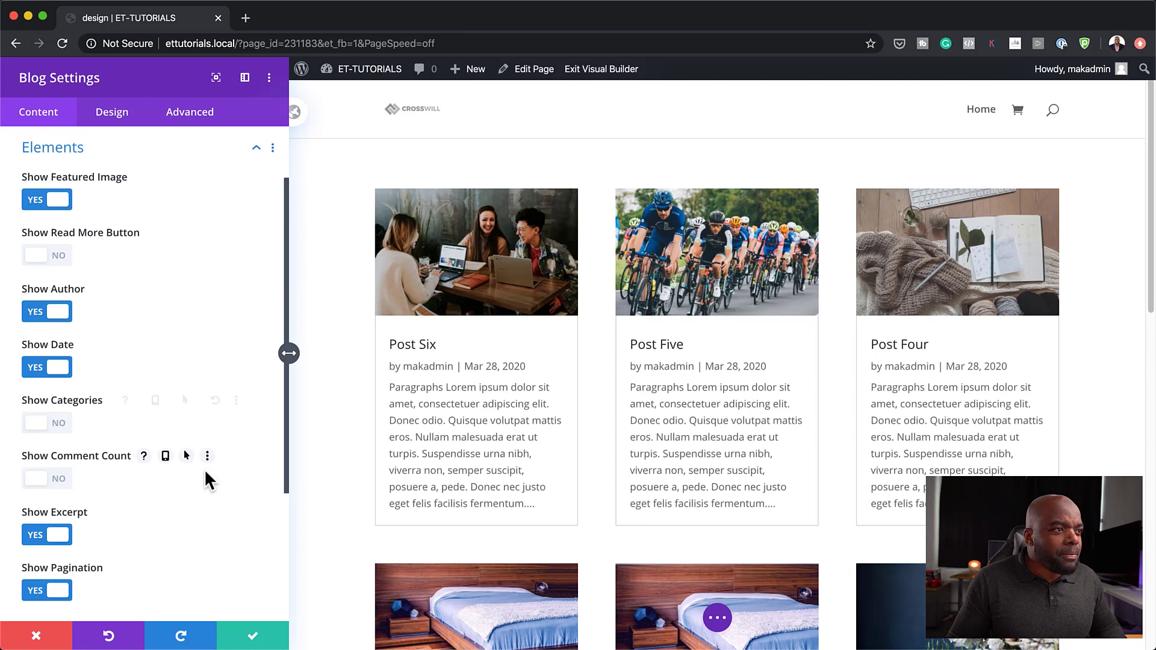
scroll(203, 471, "down", 5)
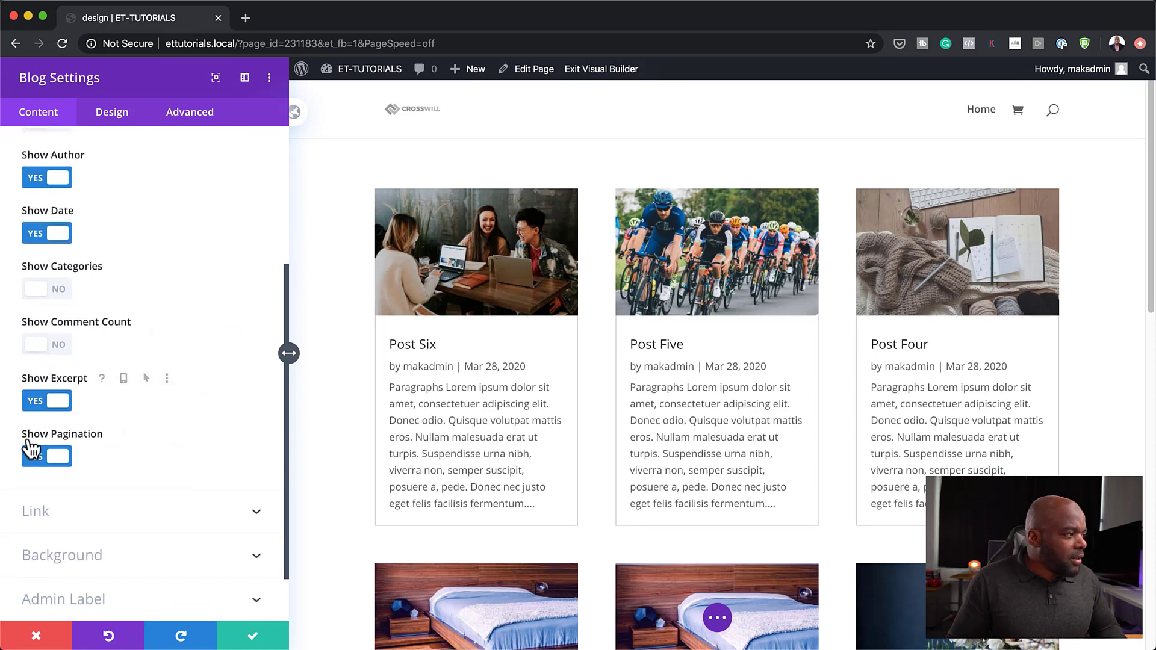
left_click(35, 402)
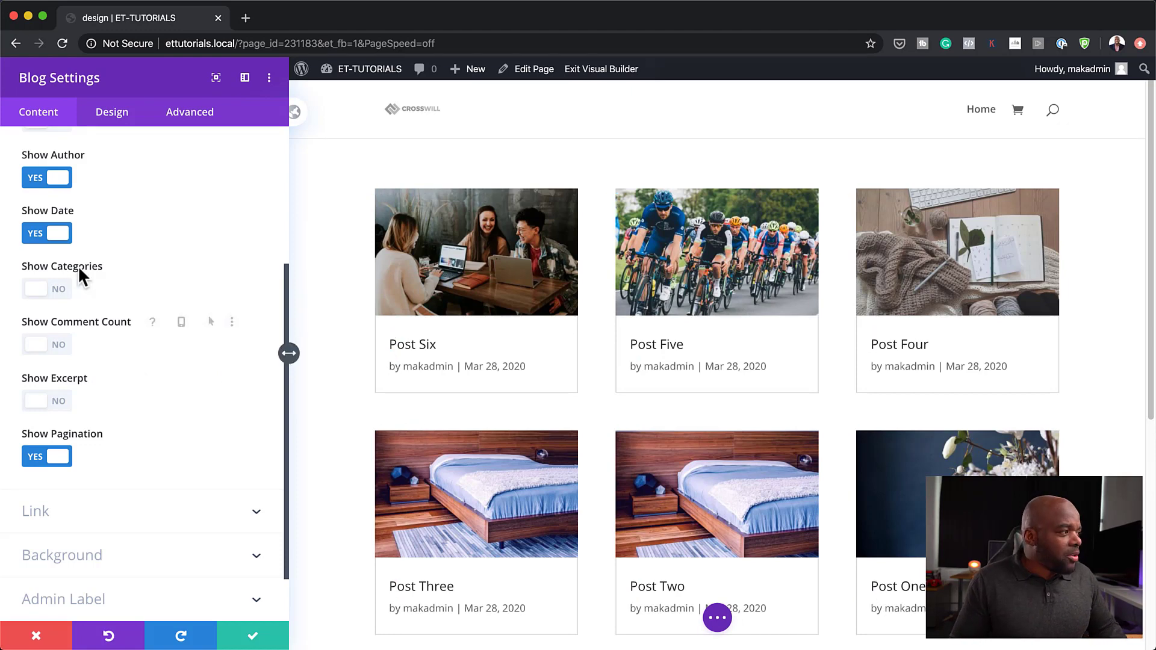
left_click(57, 402)
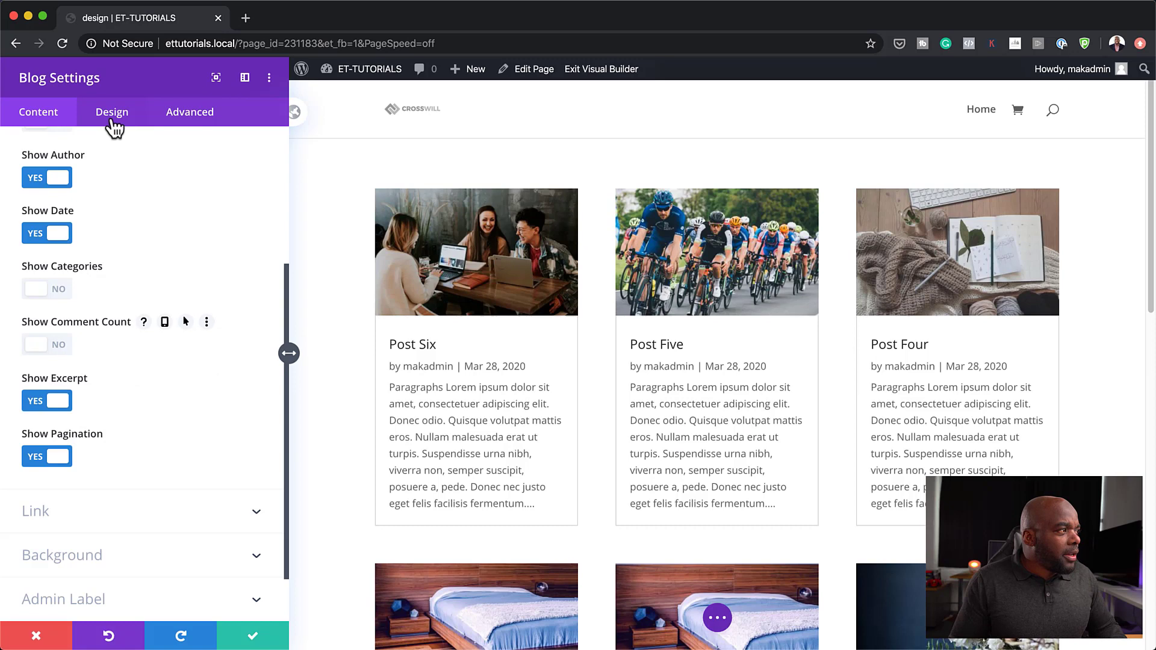
scroll(151, 247, "up", 4)
- Set the Blog module's excerpt length to 160
left_click(90, 179)
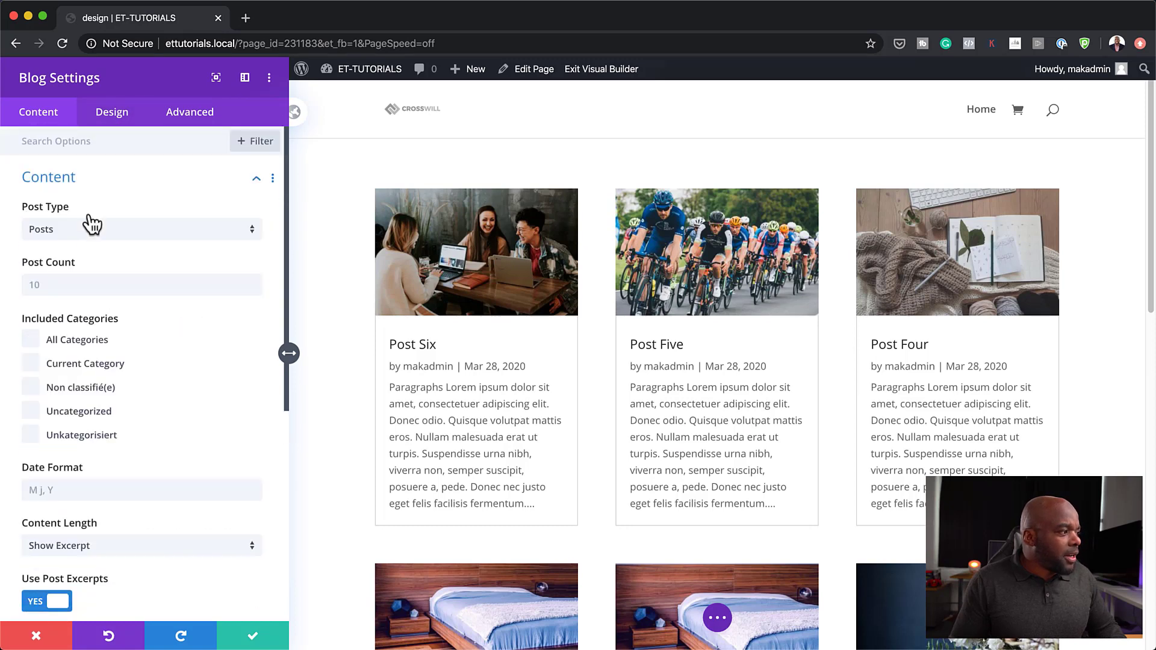
scroll(206, 507, "down", 1)
scroll(206, 507, "down", 3)
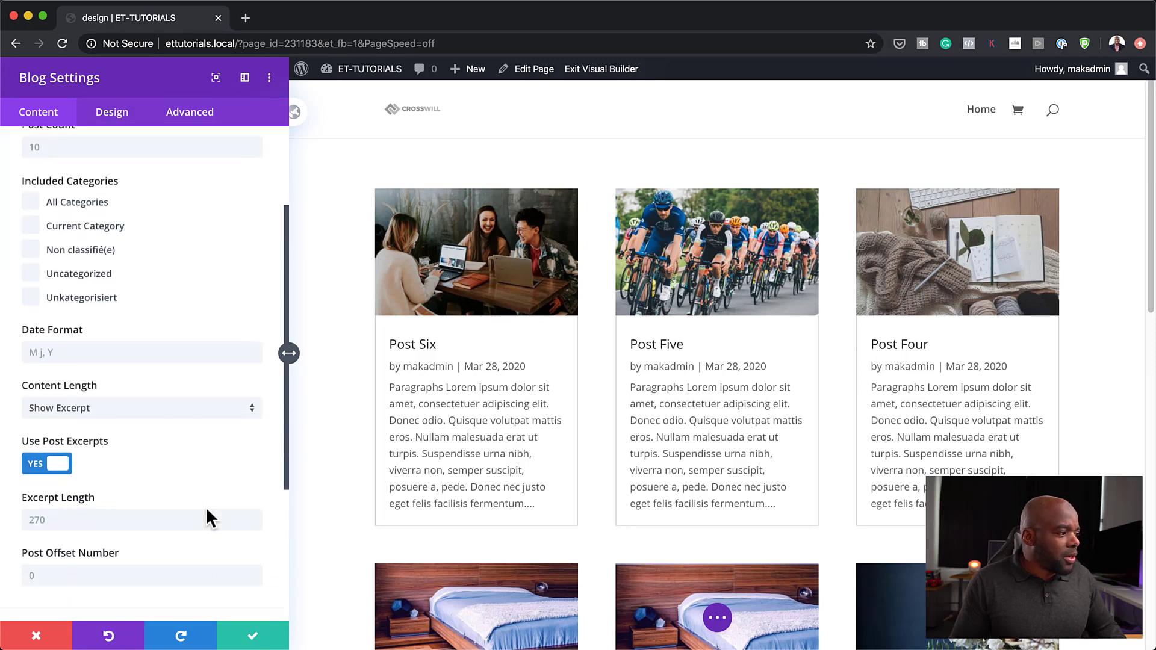
left_click(73, 488)
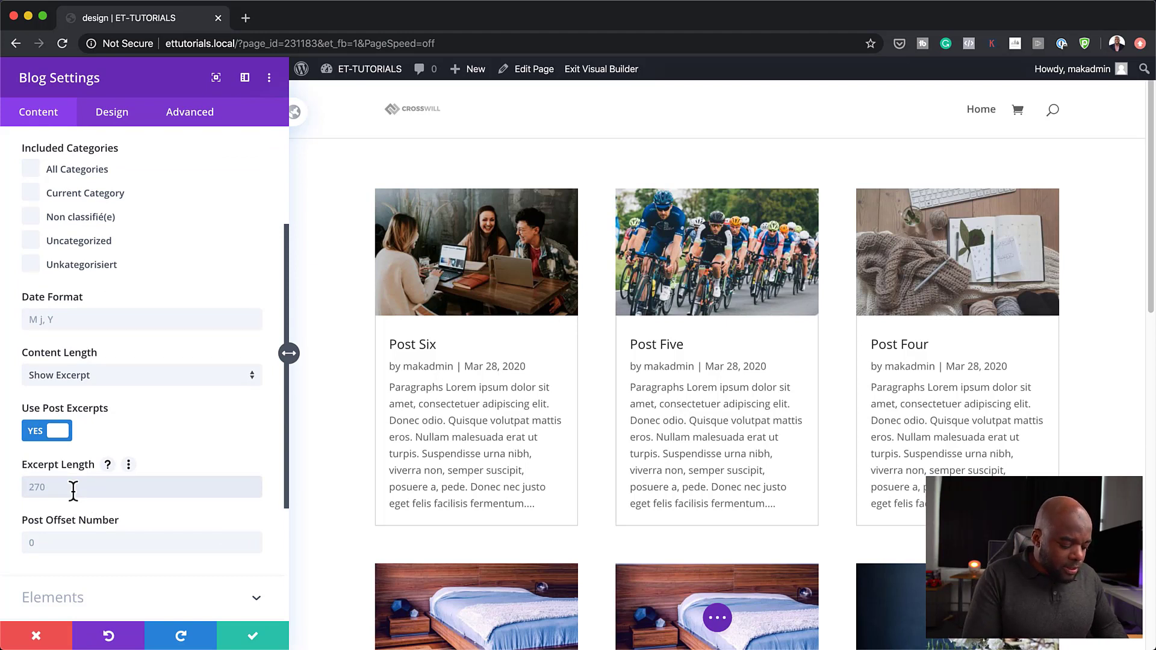
type("160")
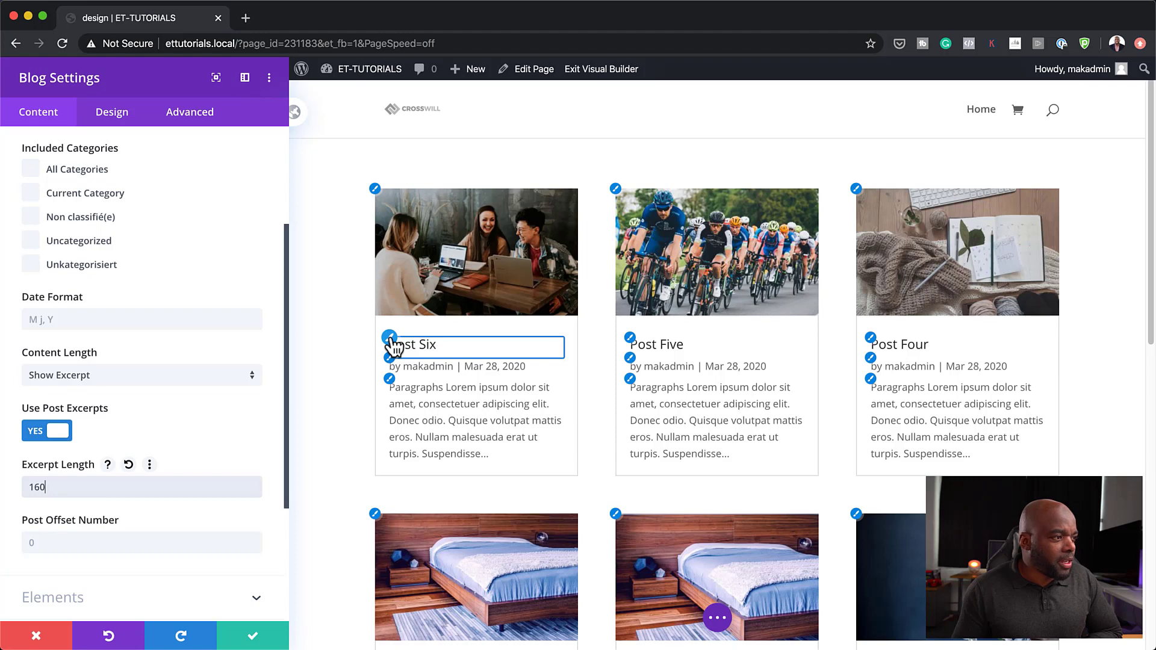
- Style the post titles in Encode Sans Semi Condensed, dark brown
left_click(390, 338)
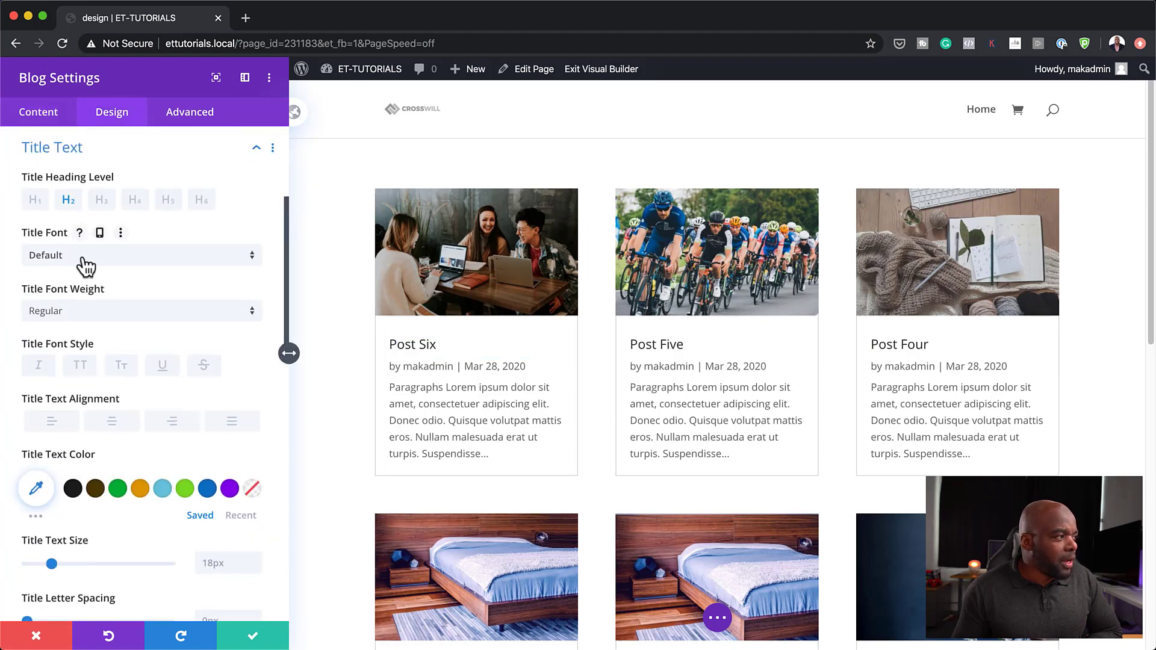
left_click(84, 262)
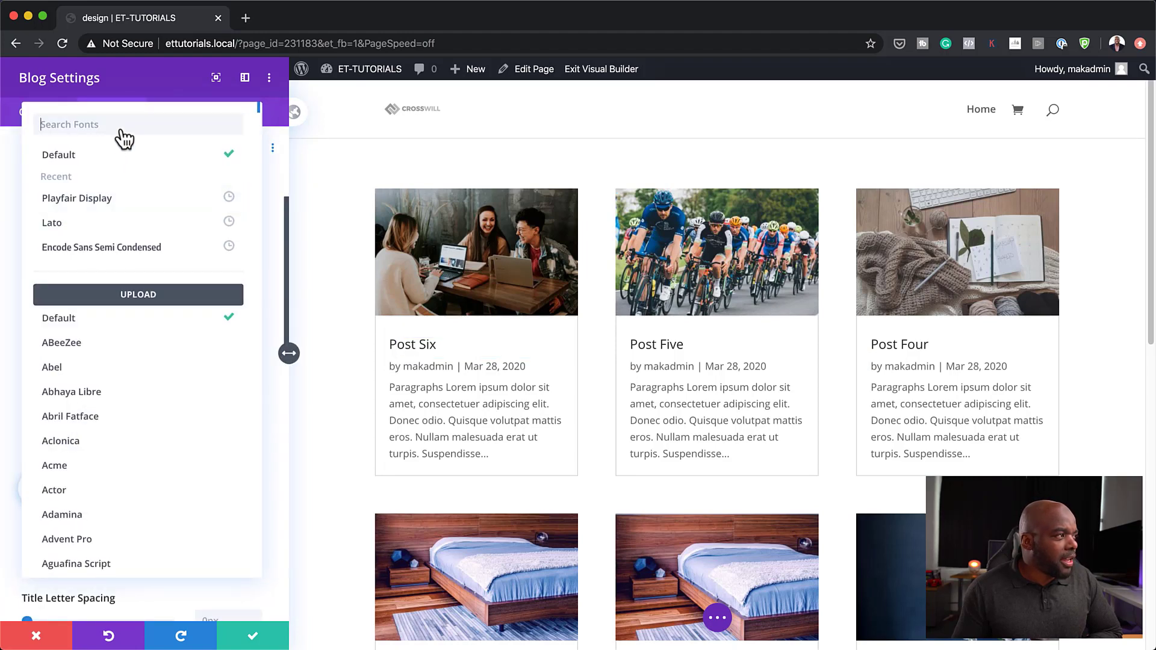
left_click(153, 251)
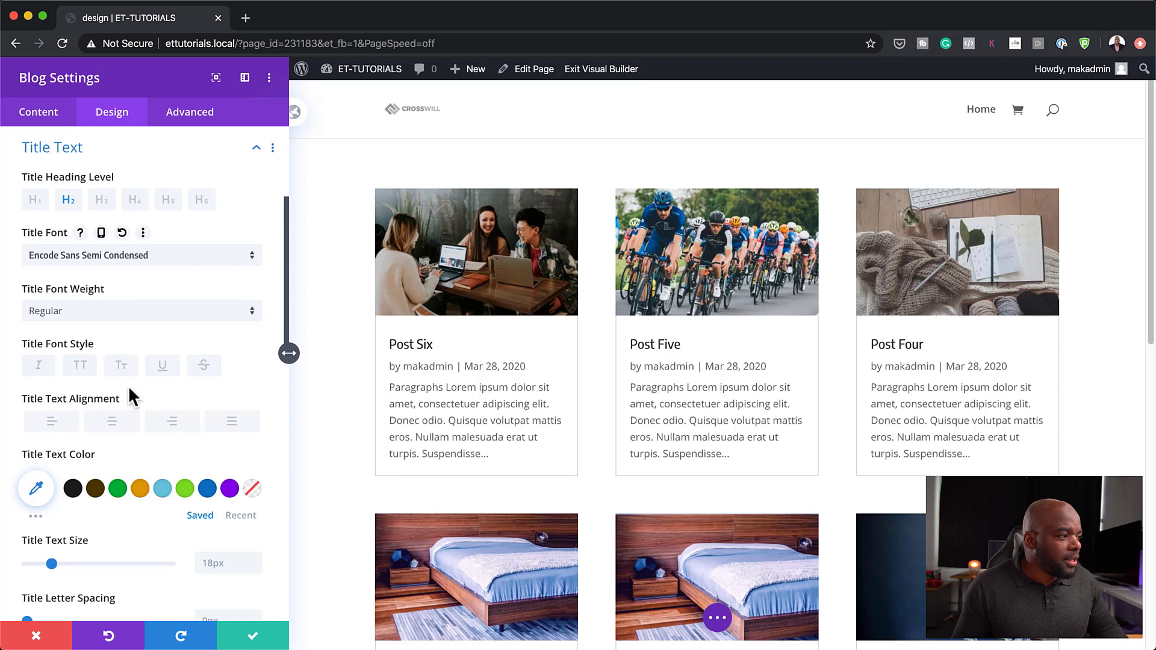
left_click(95, 492)
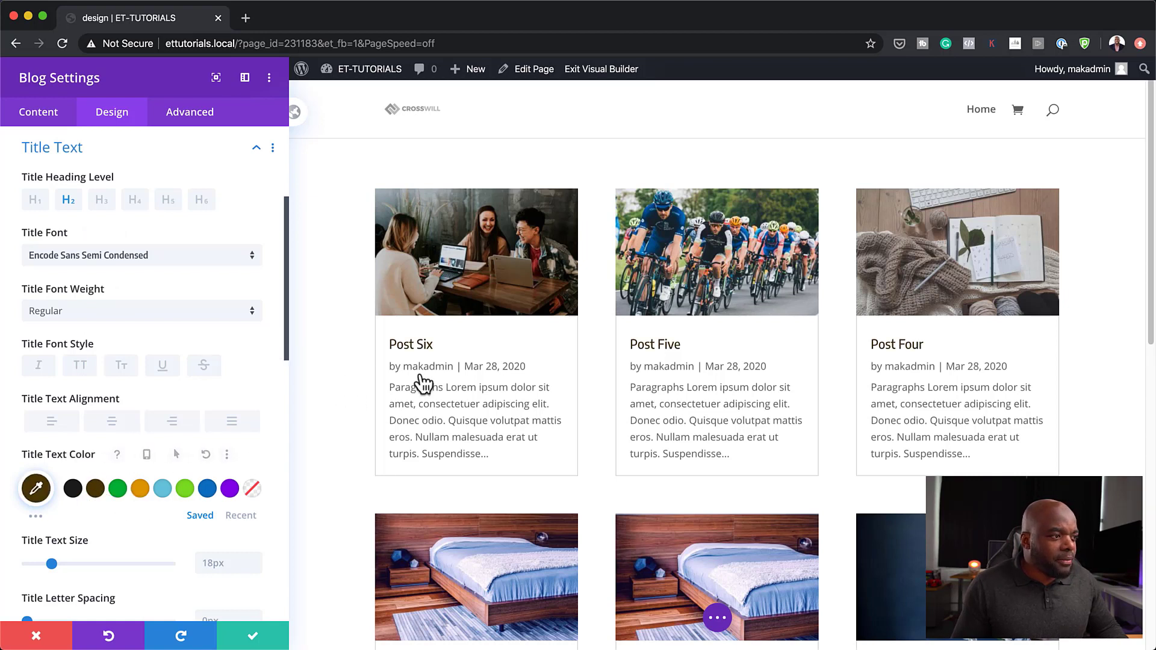
- Set the post meta font to Encode Sans Semi Condensed
left_click(392, 367)
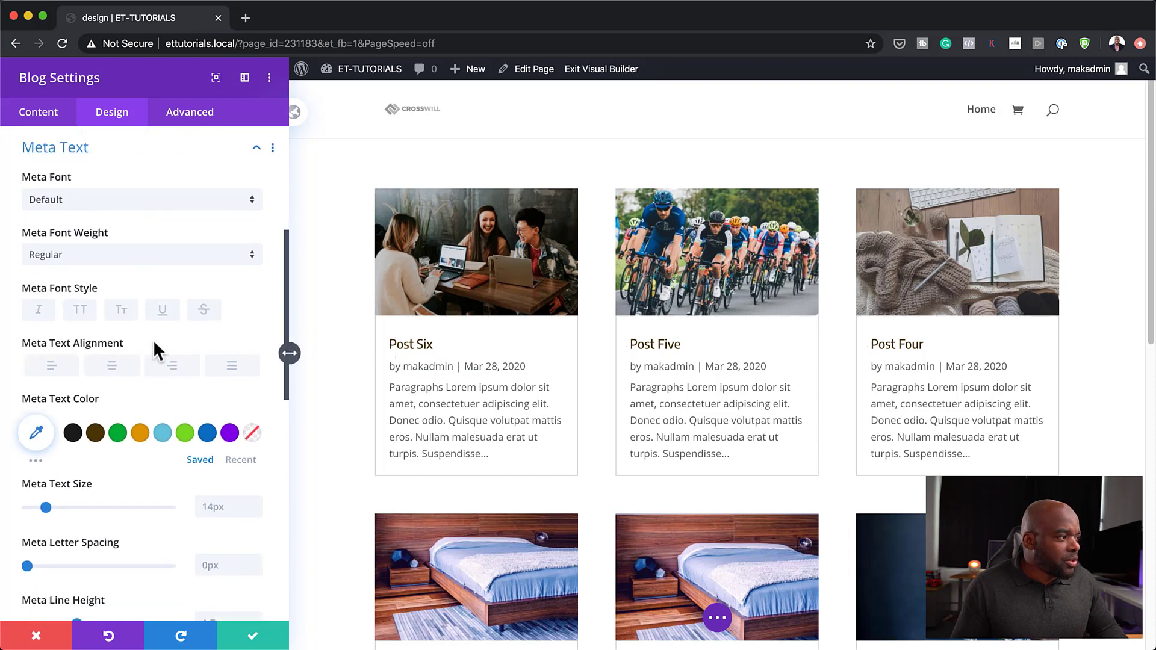
left_click(85, 204)
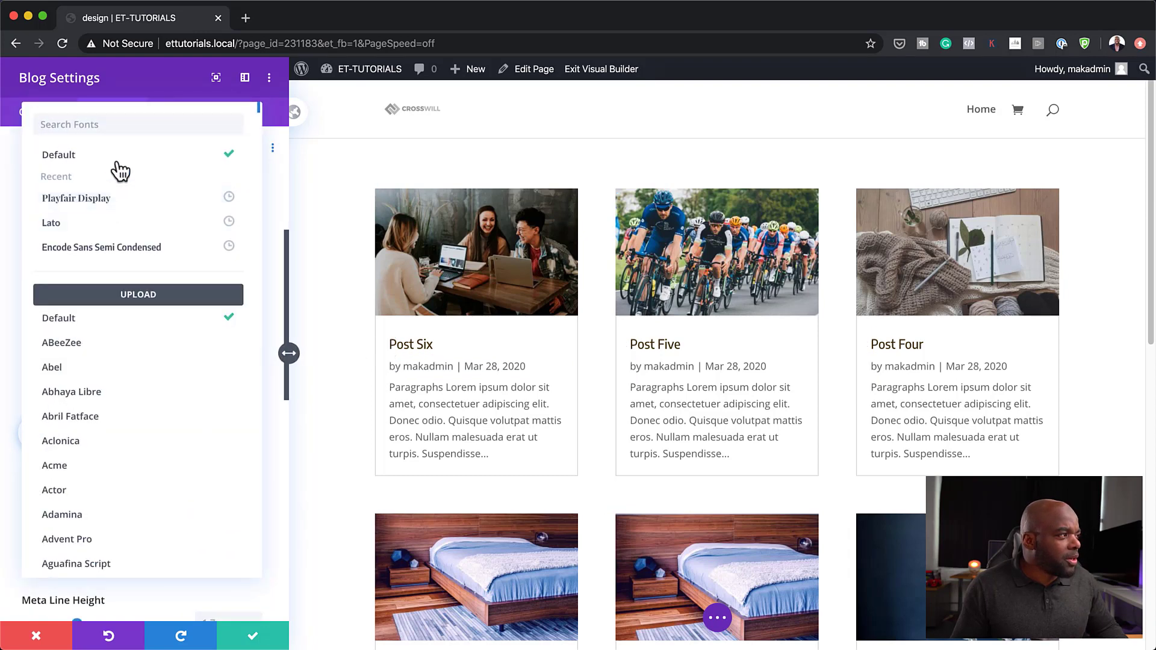
left_click(104, 248)
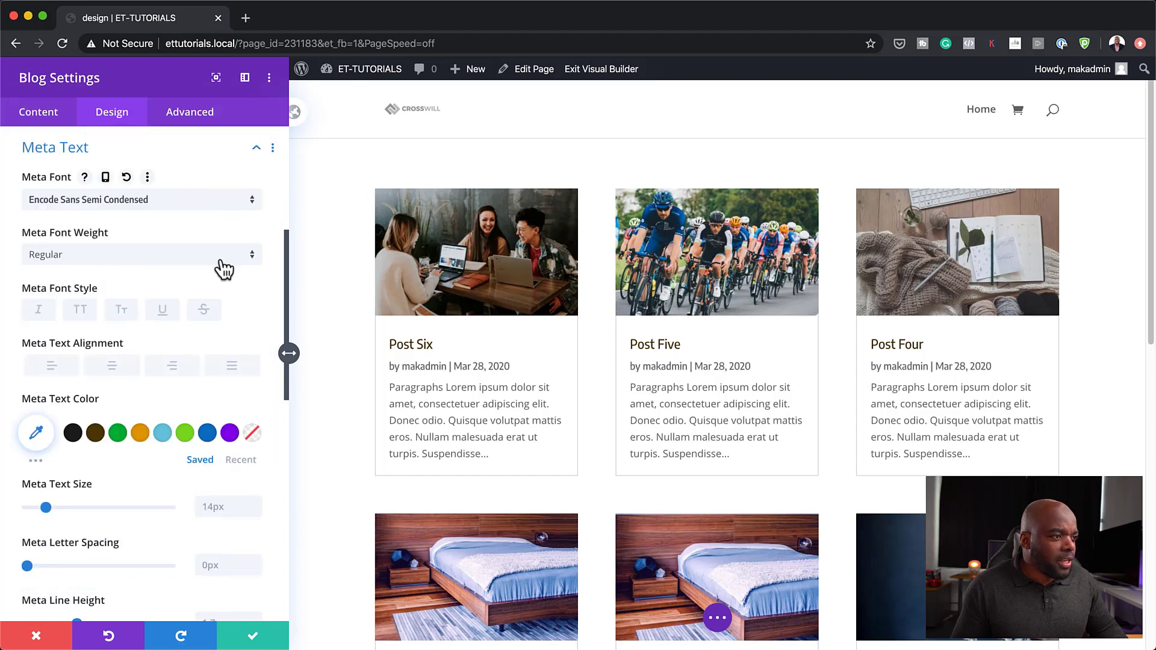
scroll(228, 565, "down", 4)
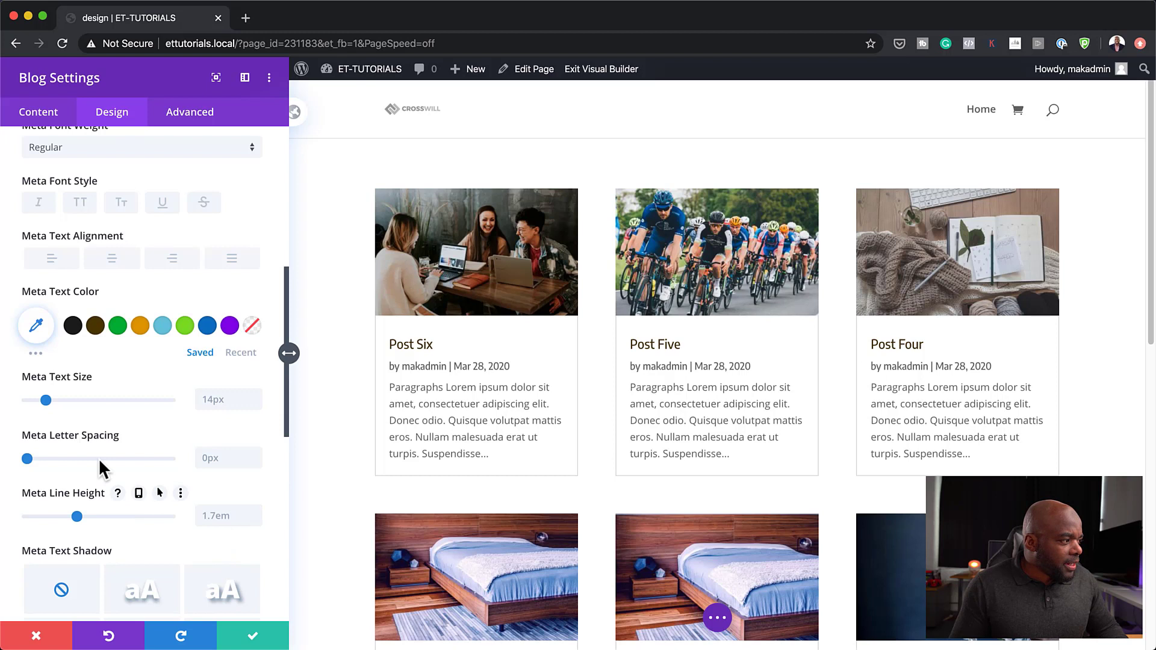
- Give meta lines 1px letter spacing and set the excerpt body font to Lato
left_click(255, 454)
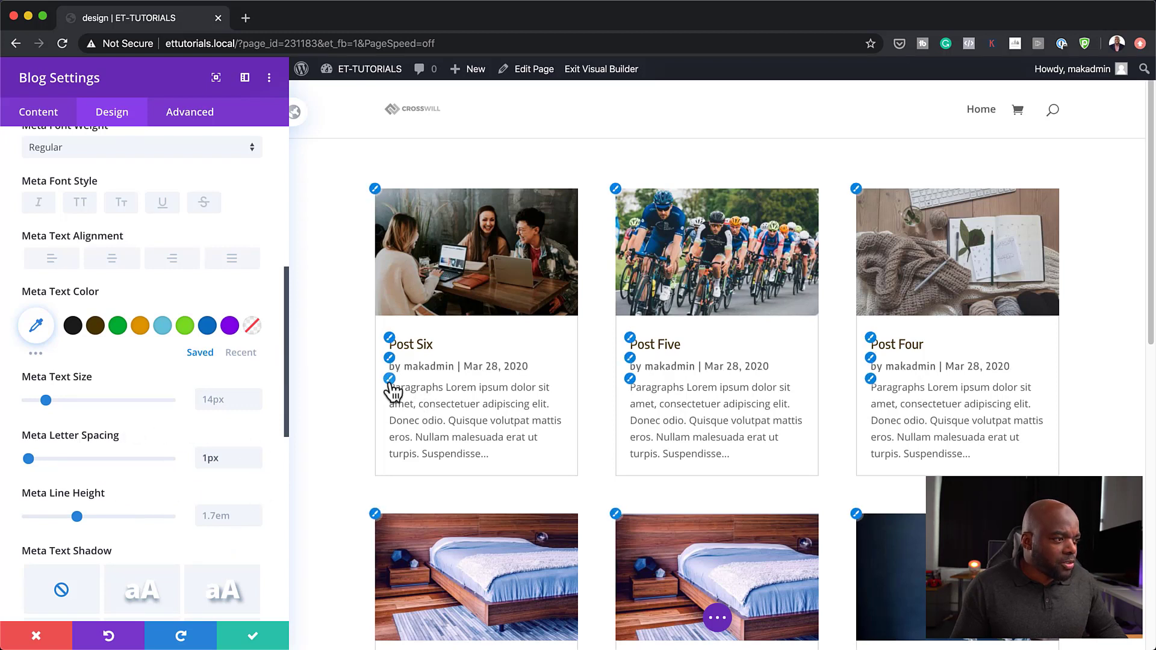
left_click(390, 385)
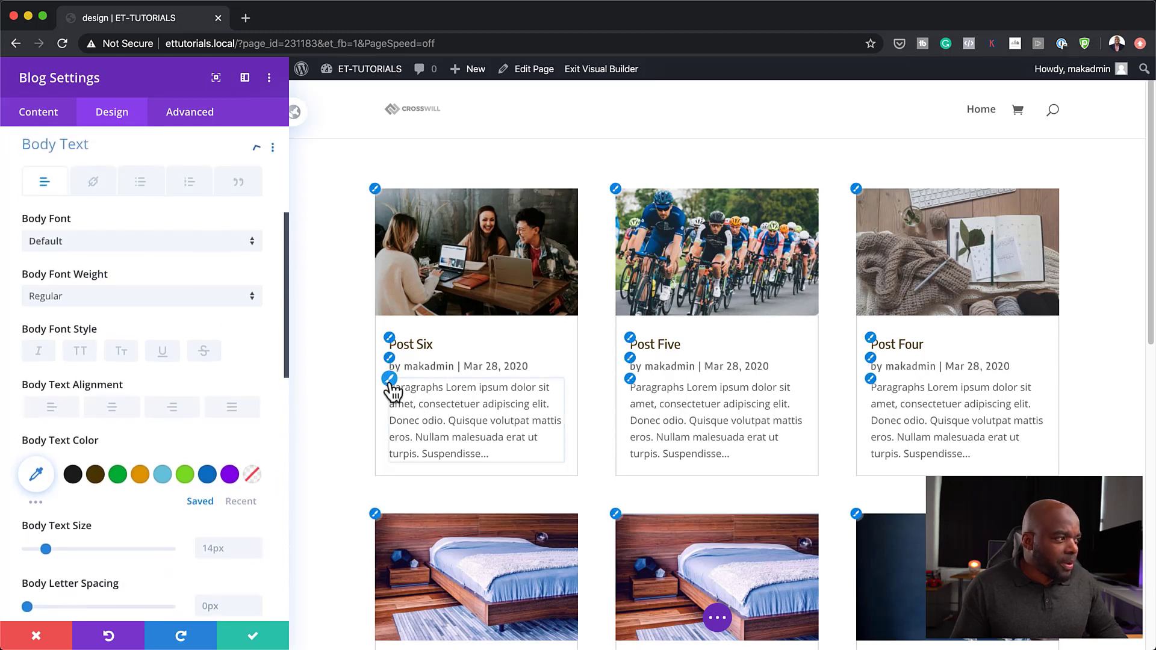
left_click(170, 254)
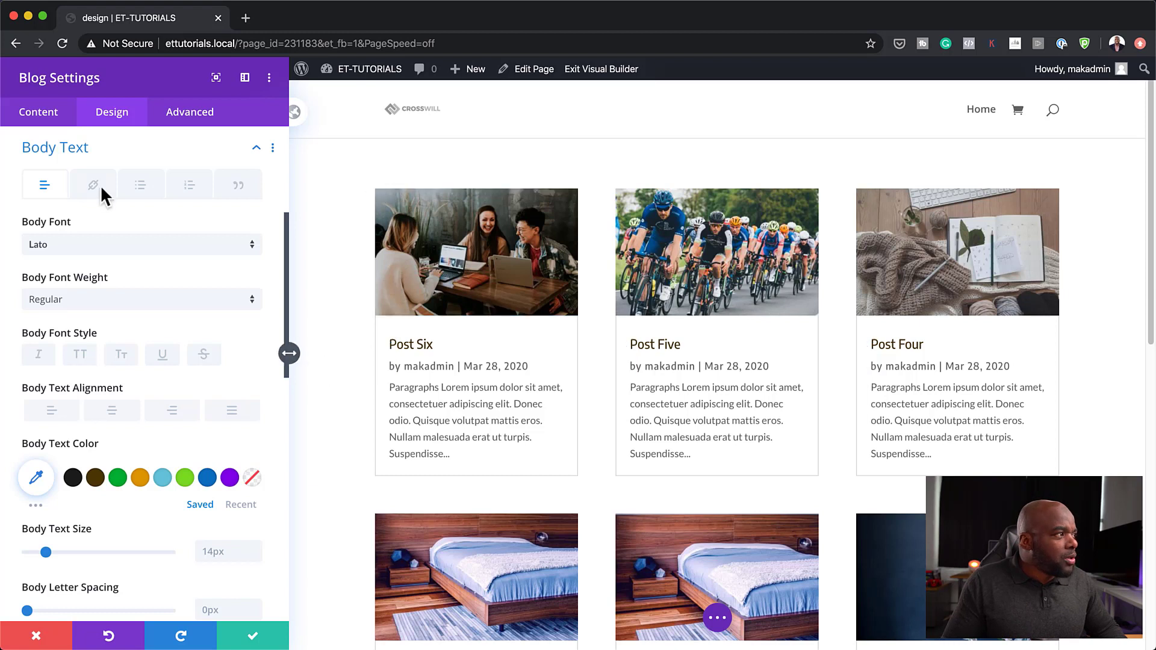
left_click(257, 149)
scroll(191, 416, "down", 2)
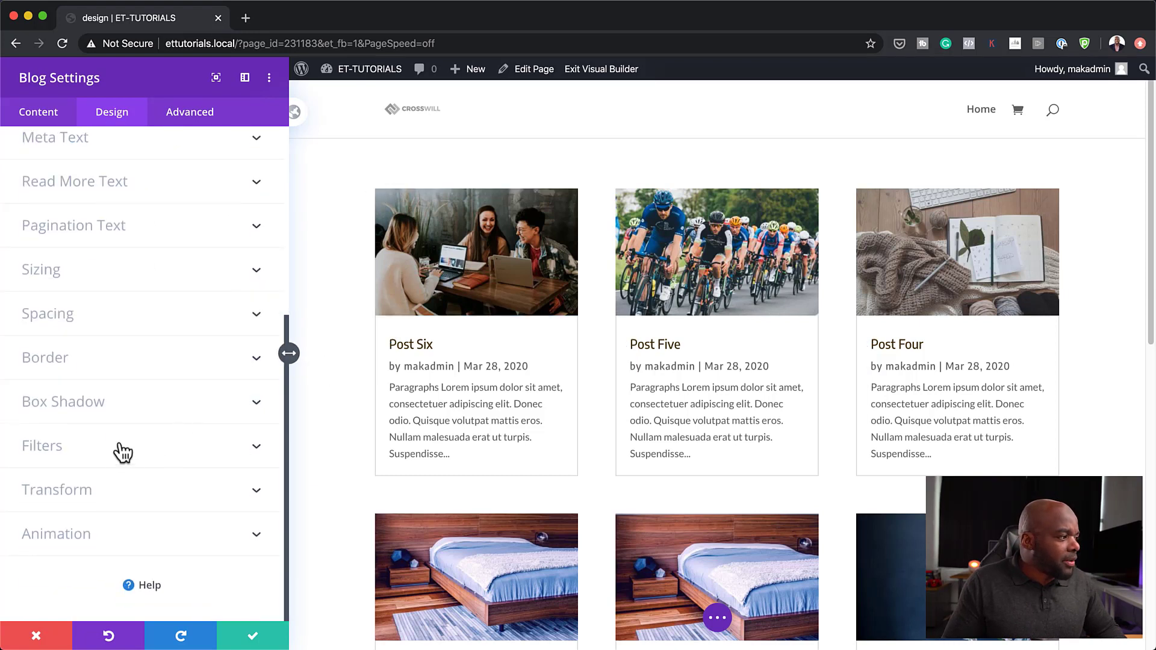
left_click(43, 114)
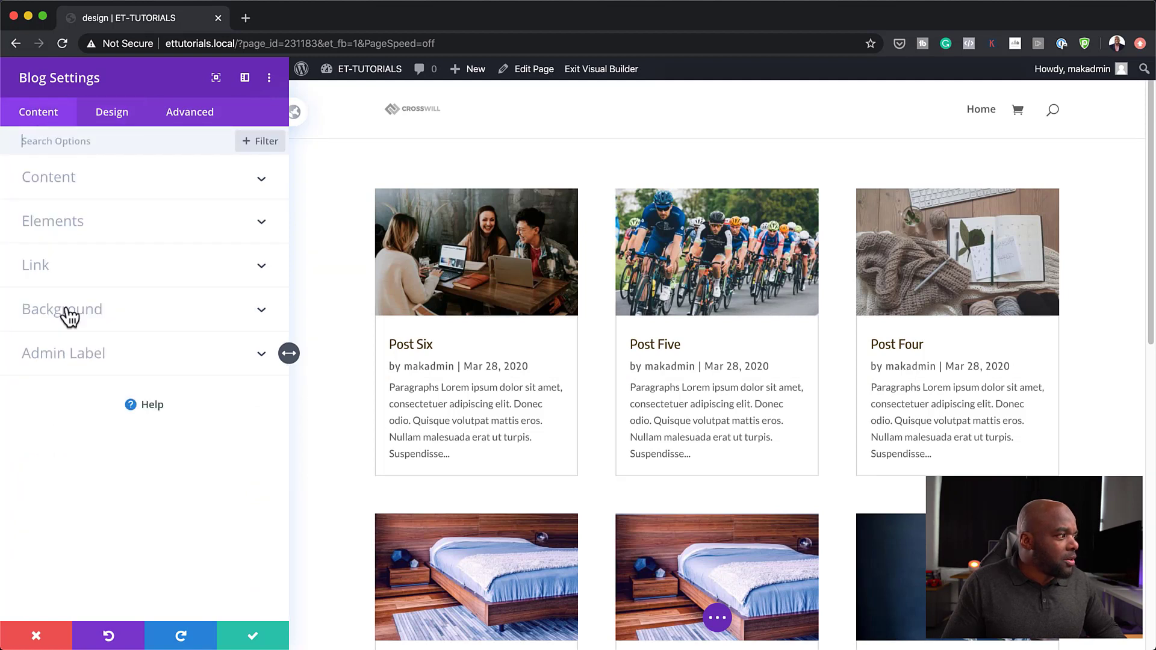
left_click(87, 323)
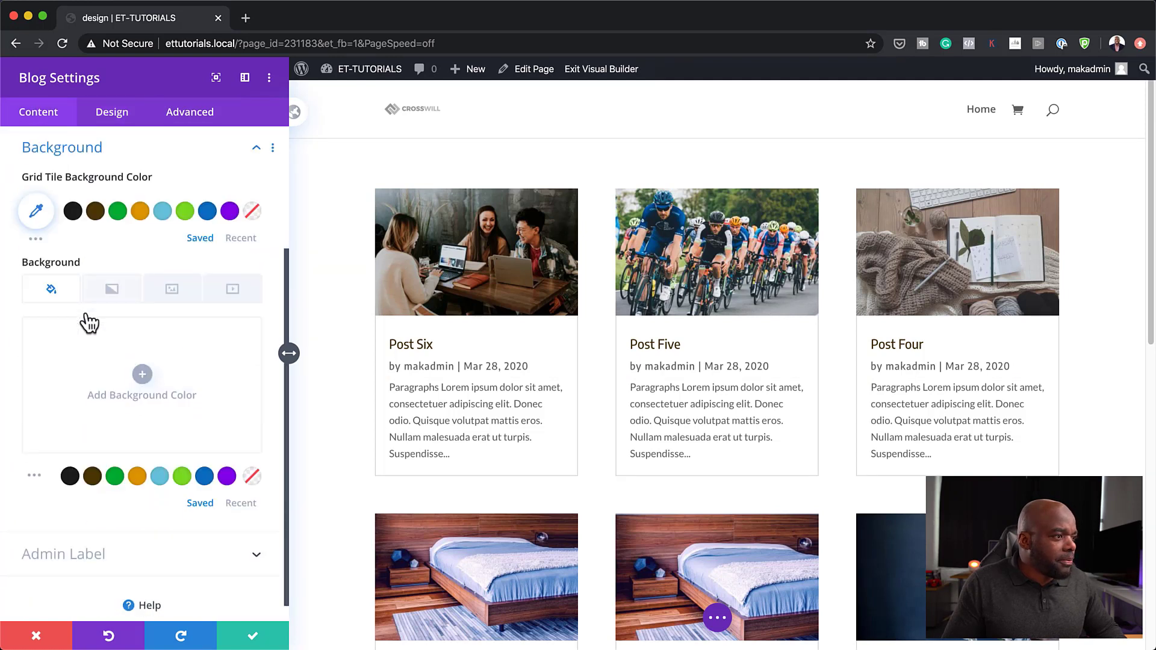
left_click(116, 480)
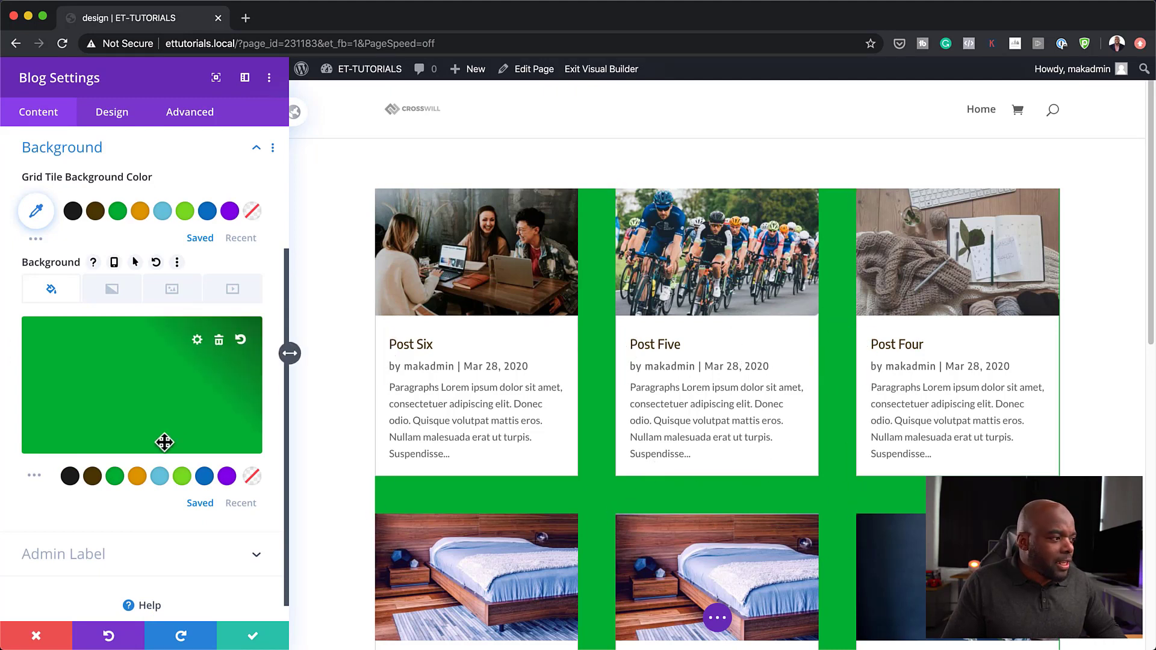
left_click(254, 475)
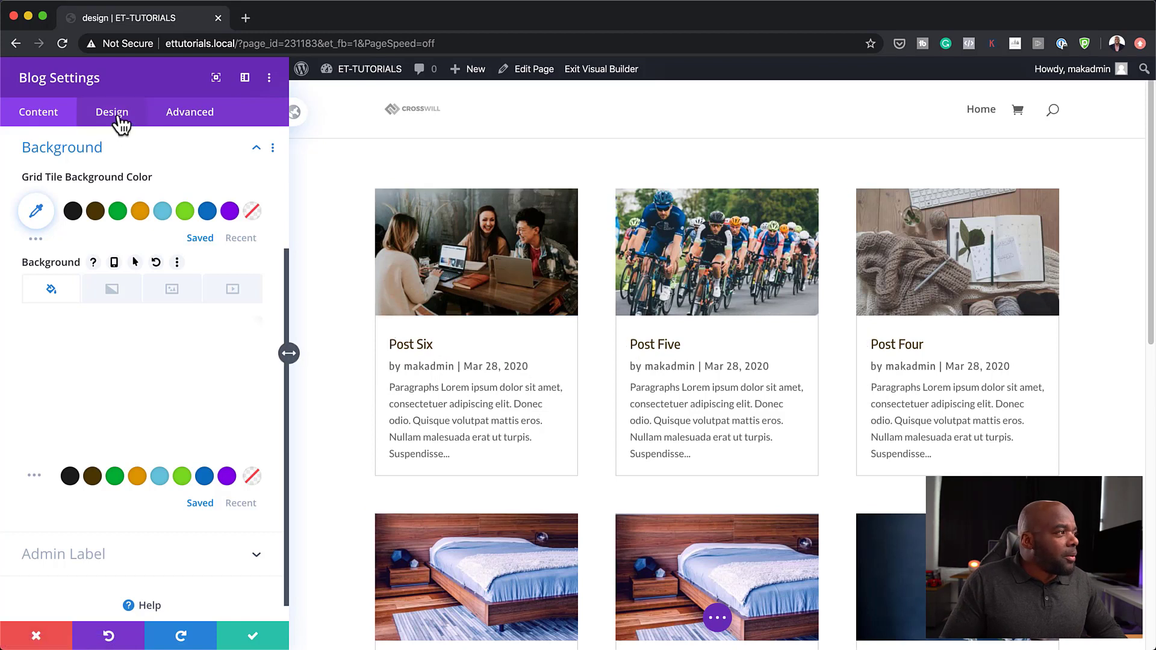
- Round the blog card corners to 10px
scroll(139, 332, "up", 5)
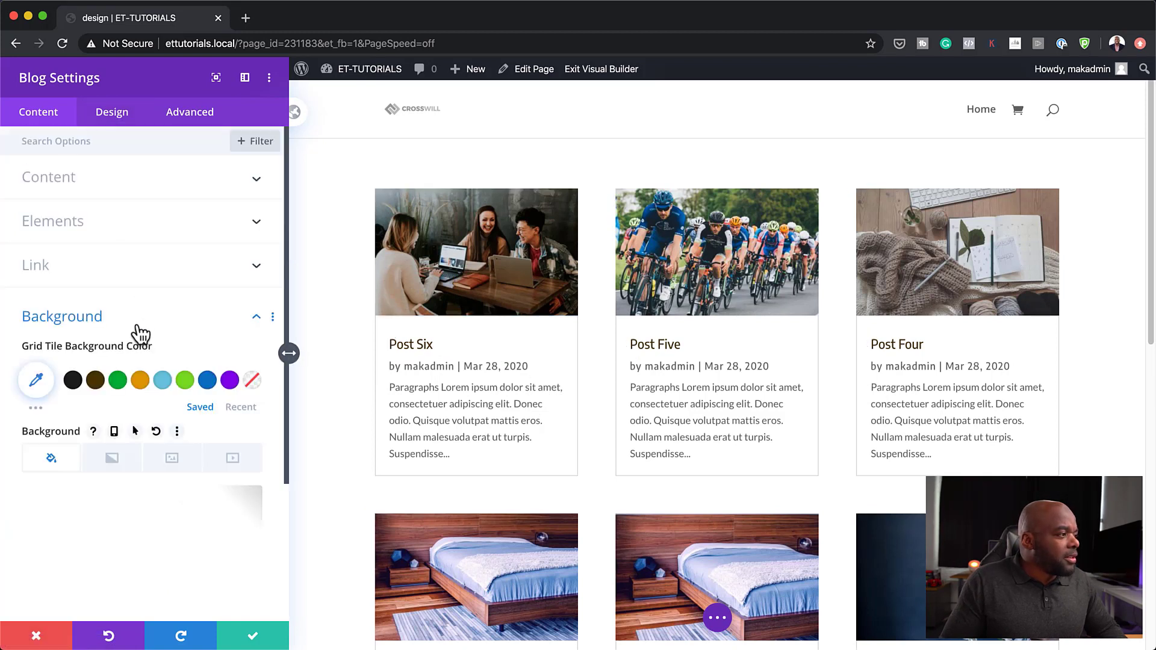
left_click(121, 117)
scroll(196, 449, "down", 5)
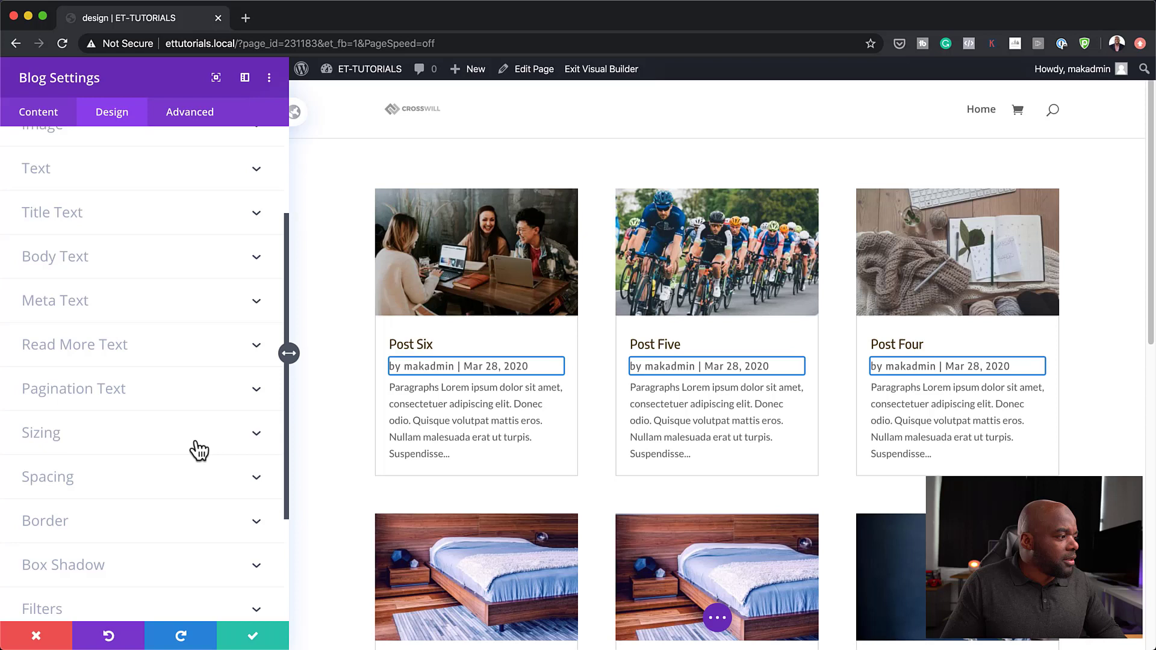
left_click(92, 367)
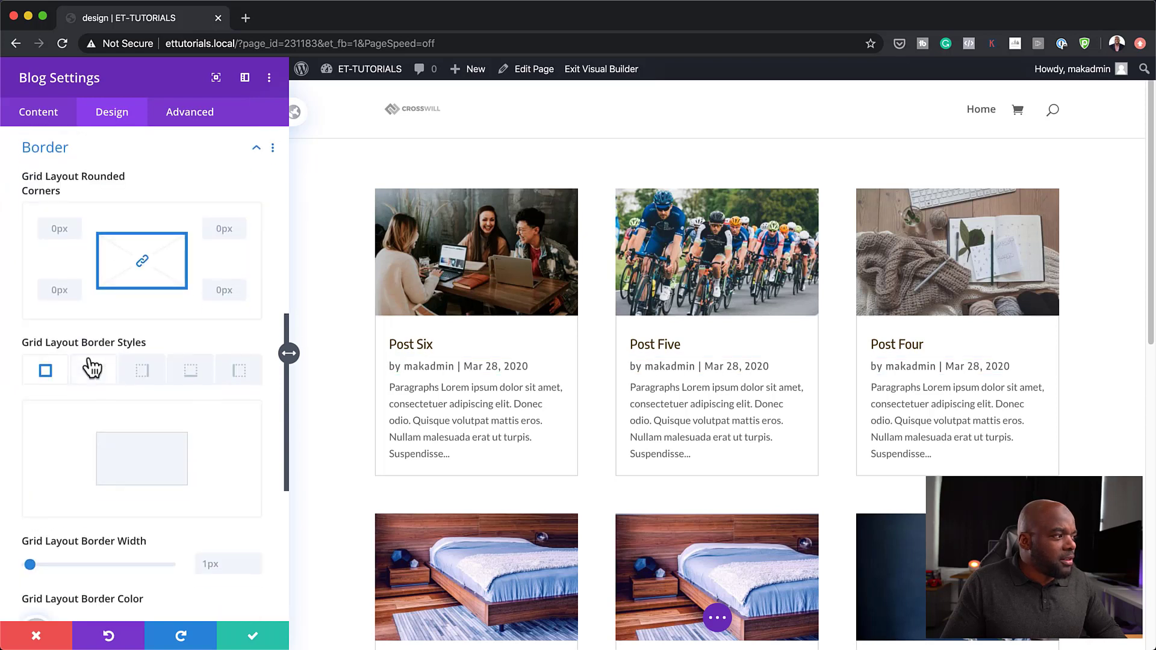
scroll(77, 482, "down", 1)
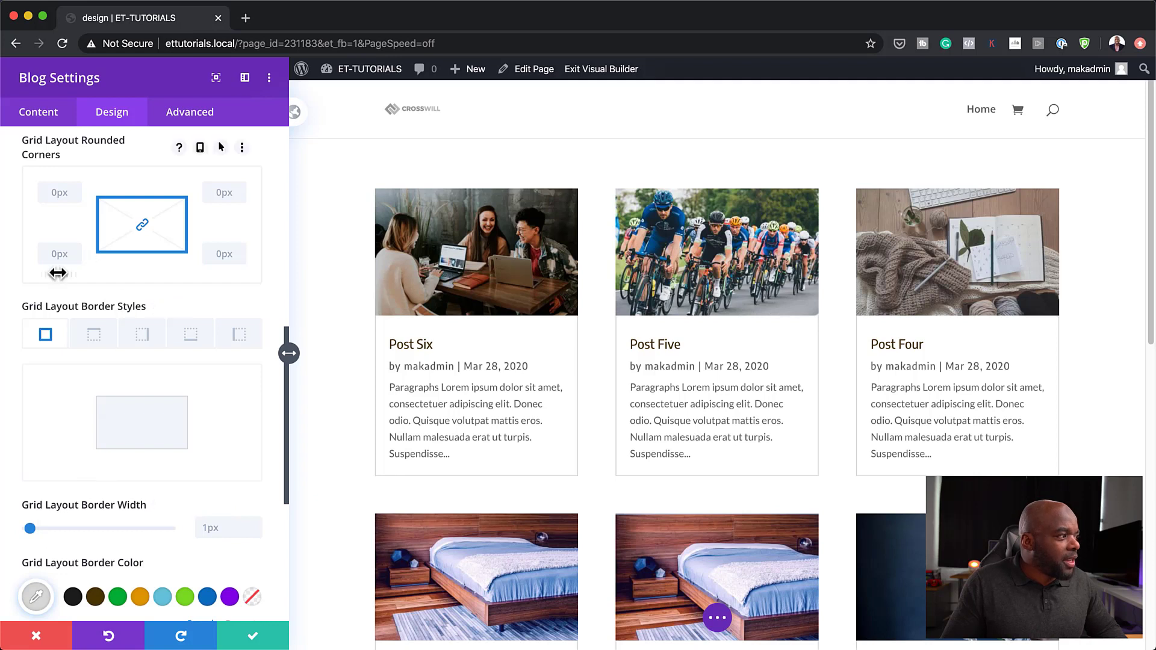
left_click_drag(56, 274, 60, 274)
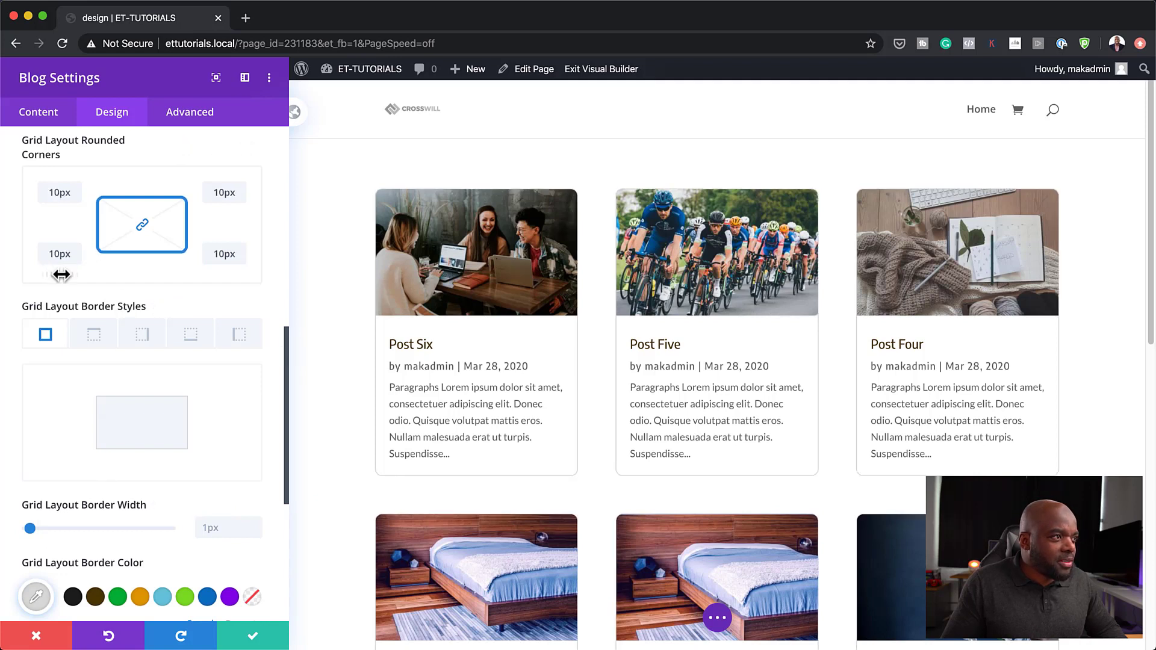
- Make the grid border a semi-transparent green and save the blog settings
left_click(118, 598)
scroll(120, 605, "down", 3)
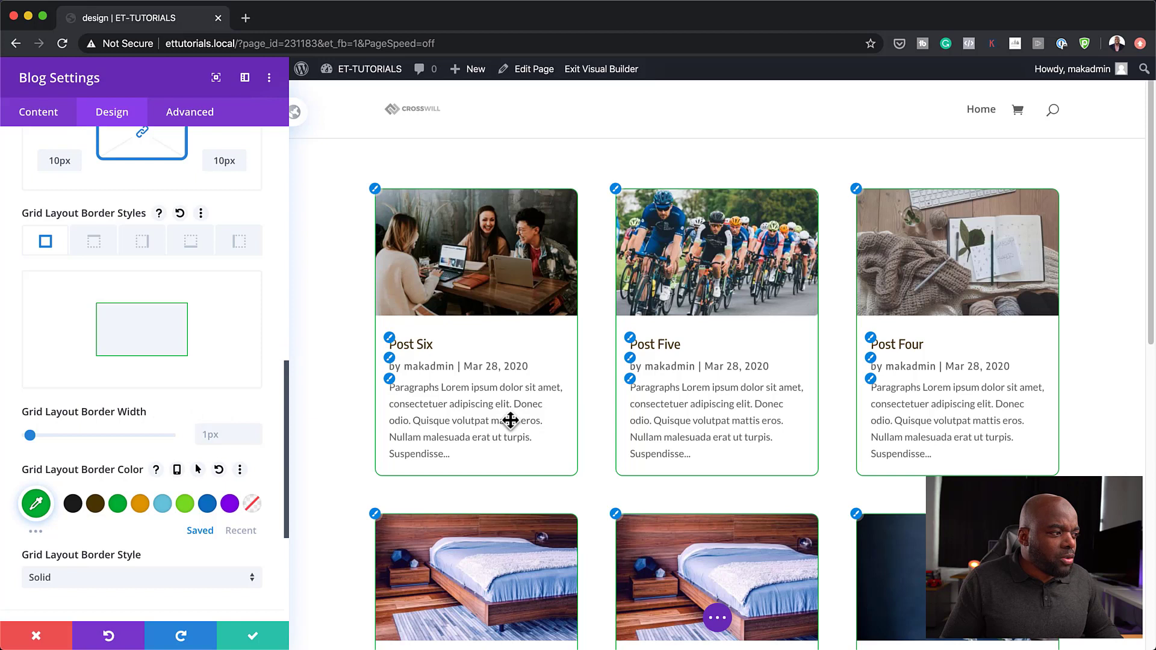
scroll(115, 515, "down", 1)
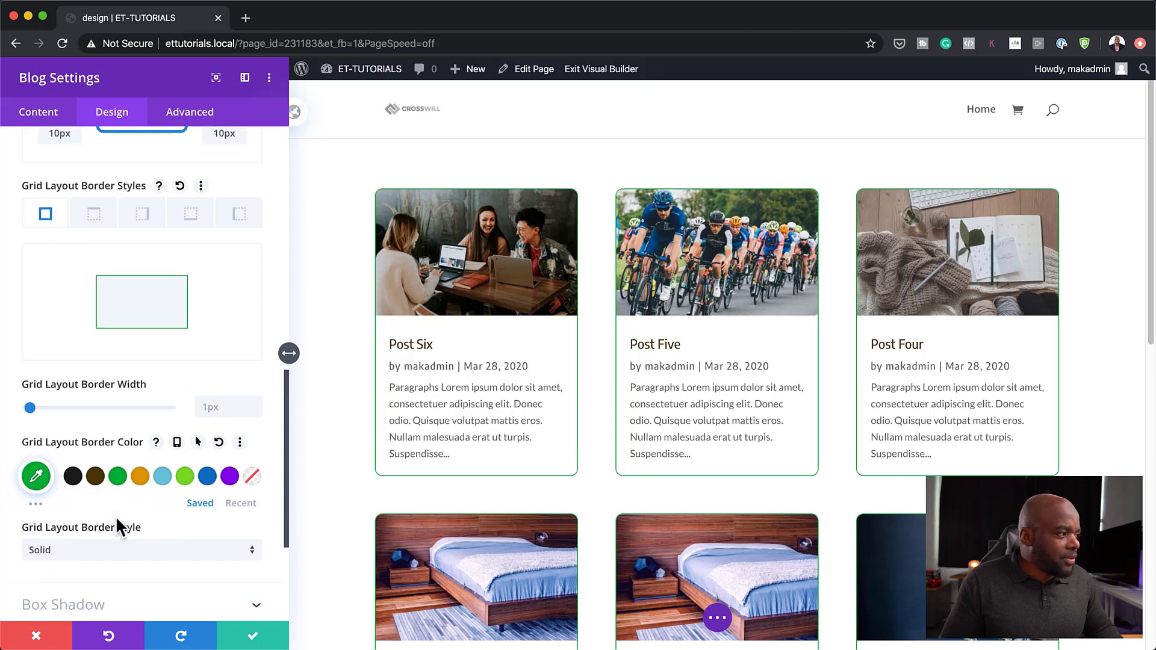
left_click(31, 481)
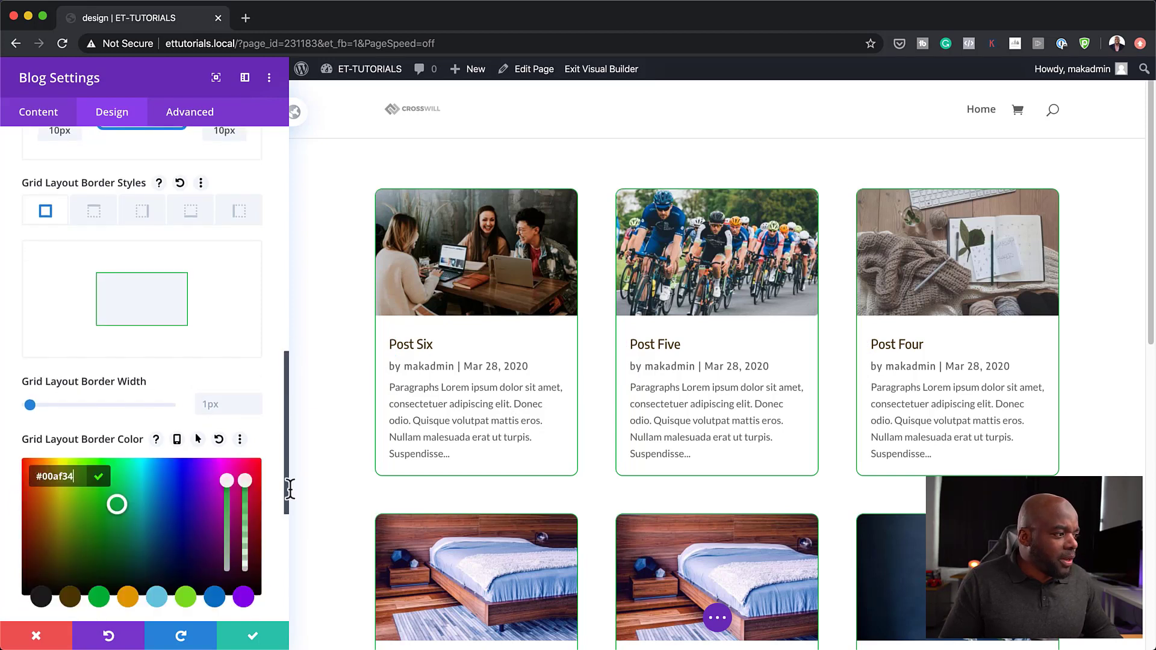
left_click_drag(243, 486, 250, 551)
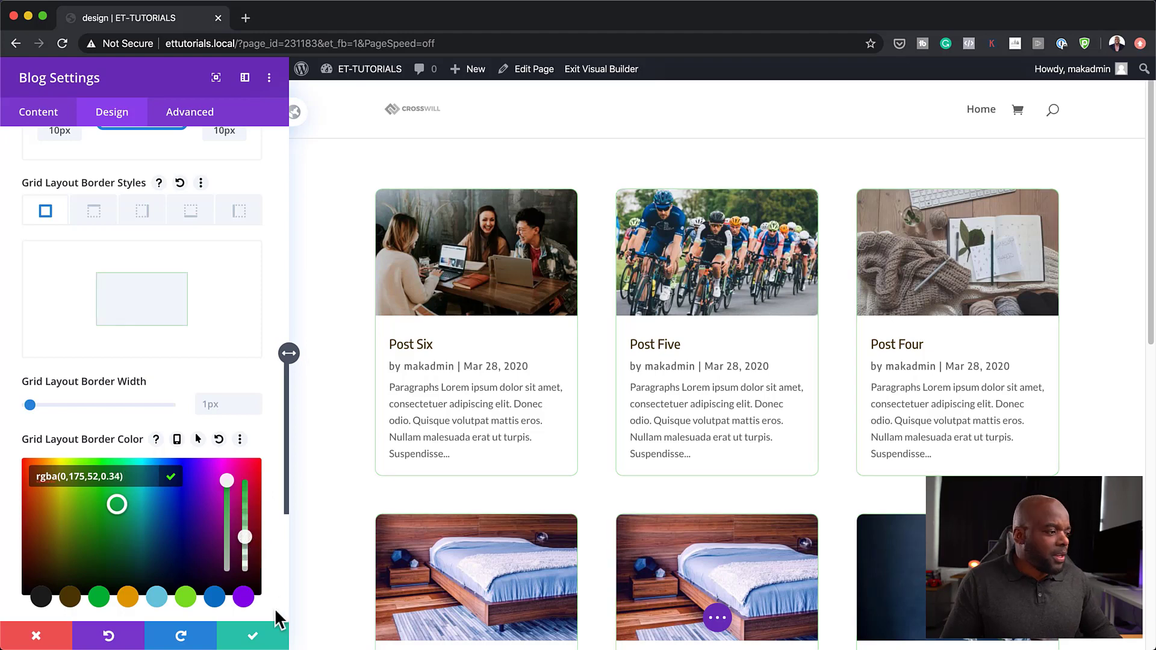
left_click(253, 636)
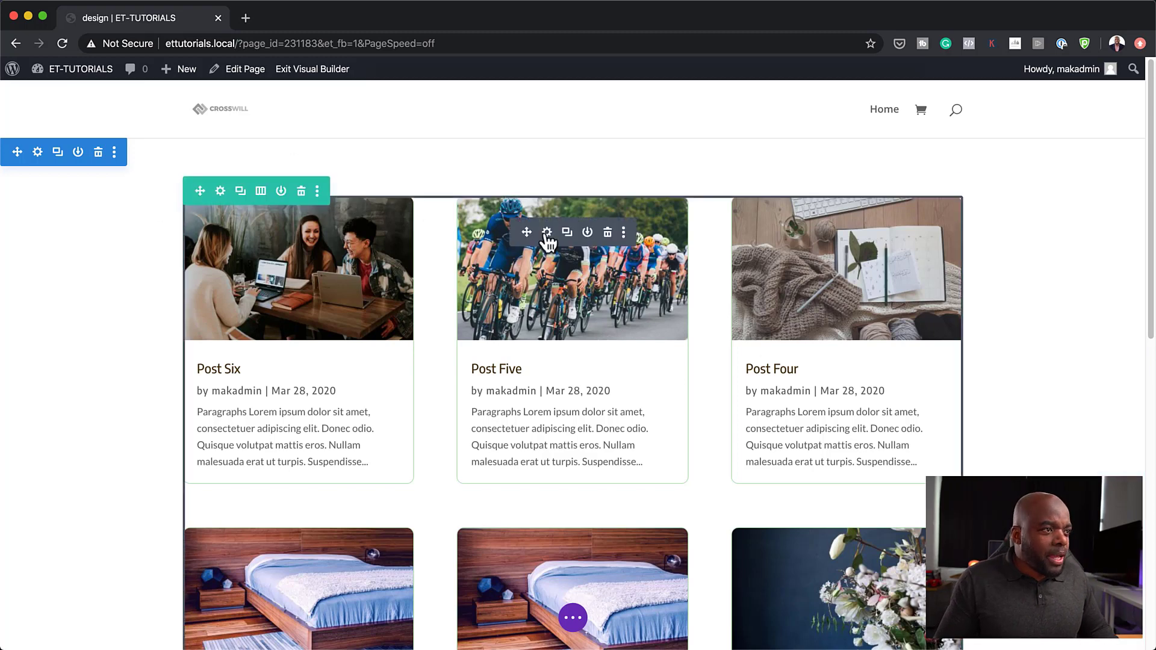
- Limit the blog module's post count to 3
left_click(547, 233)
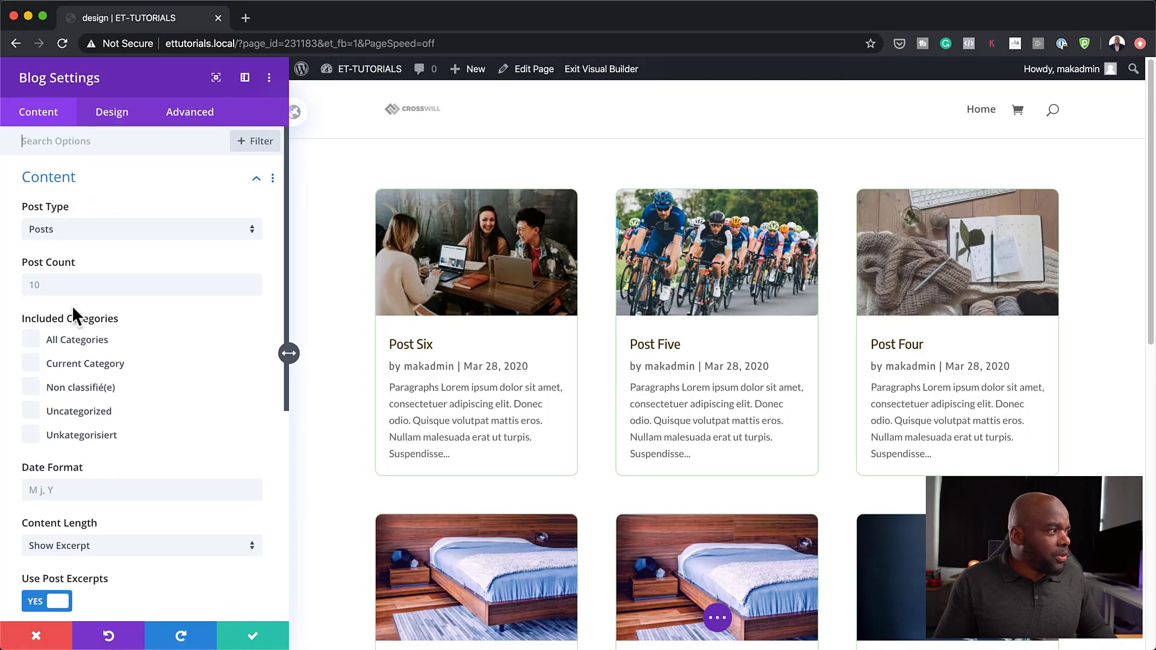
left_click(55, 285)
type("3")
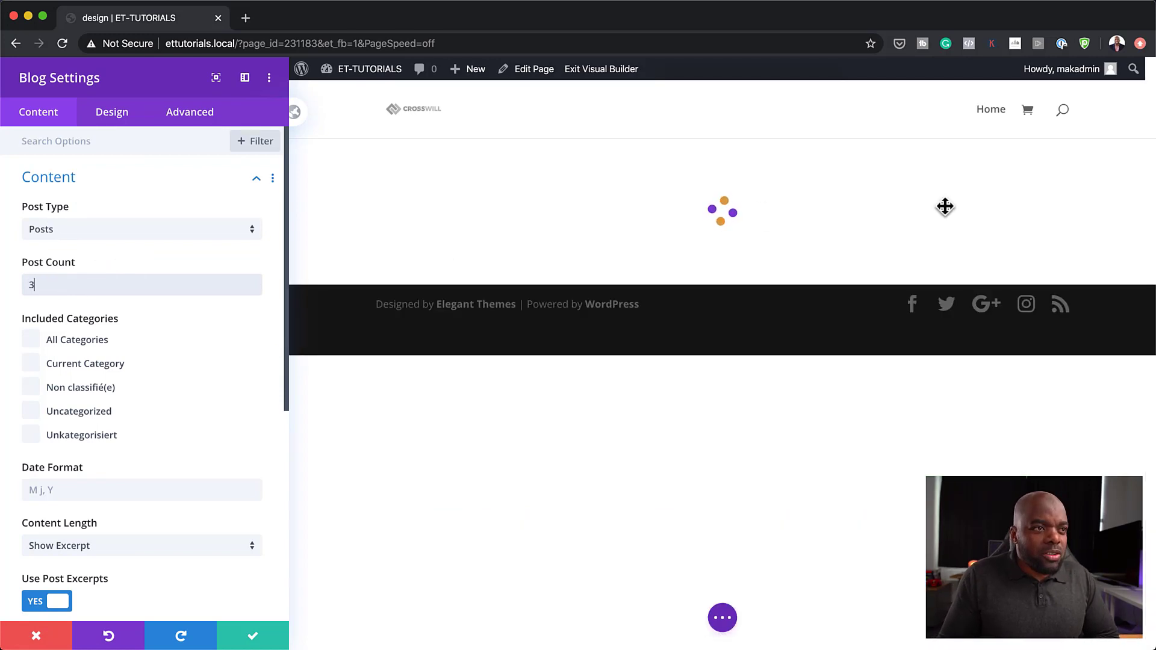
left_click(126, 119)
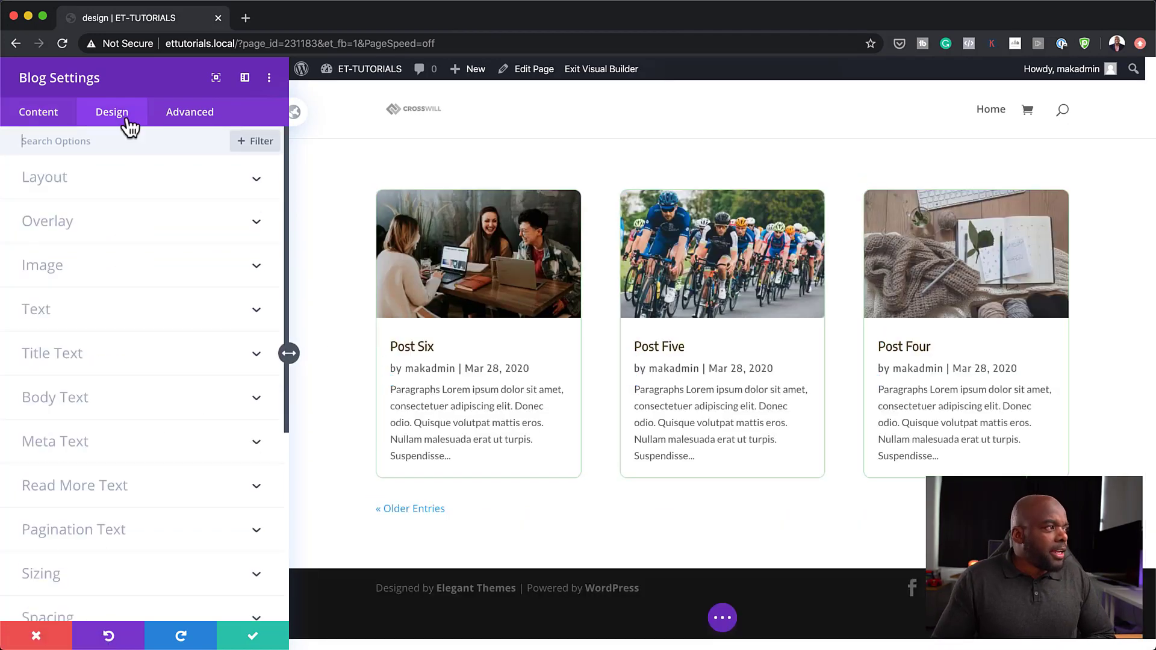
- Enable the featured image overlay with a translucent light-blue background
left_click(87, 235)
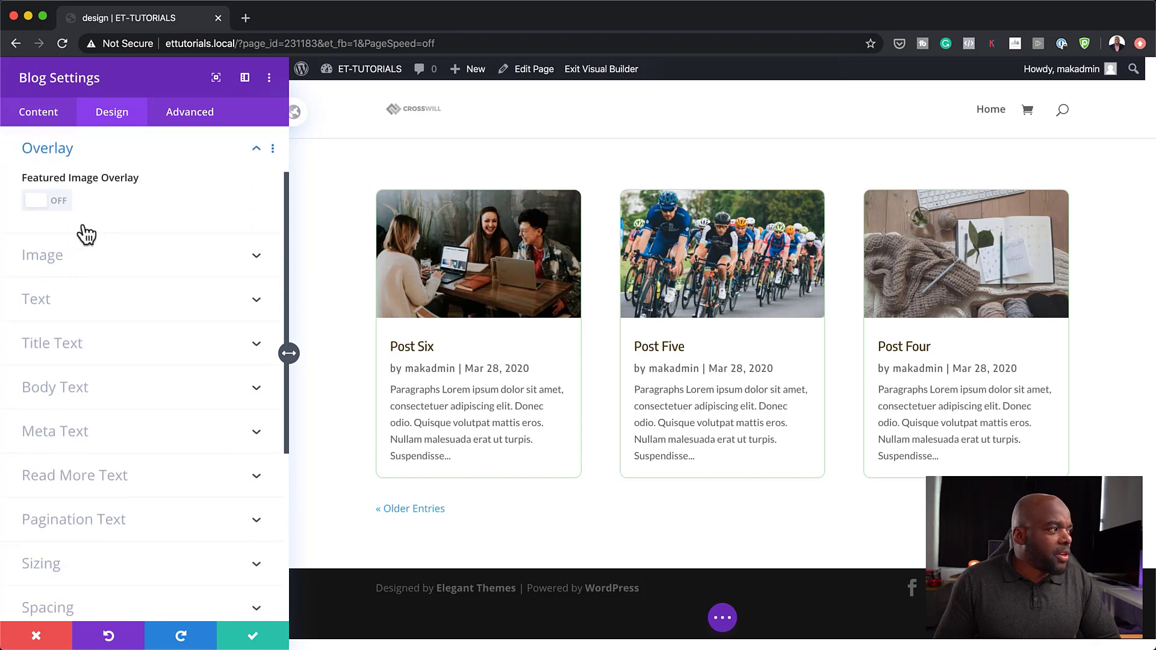
left_click(59, 202)
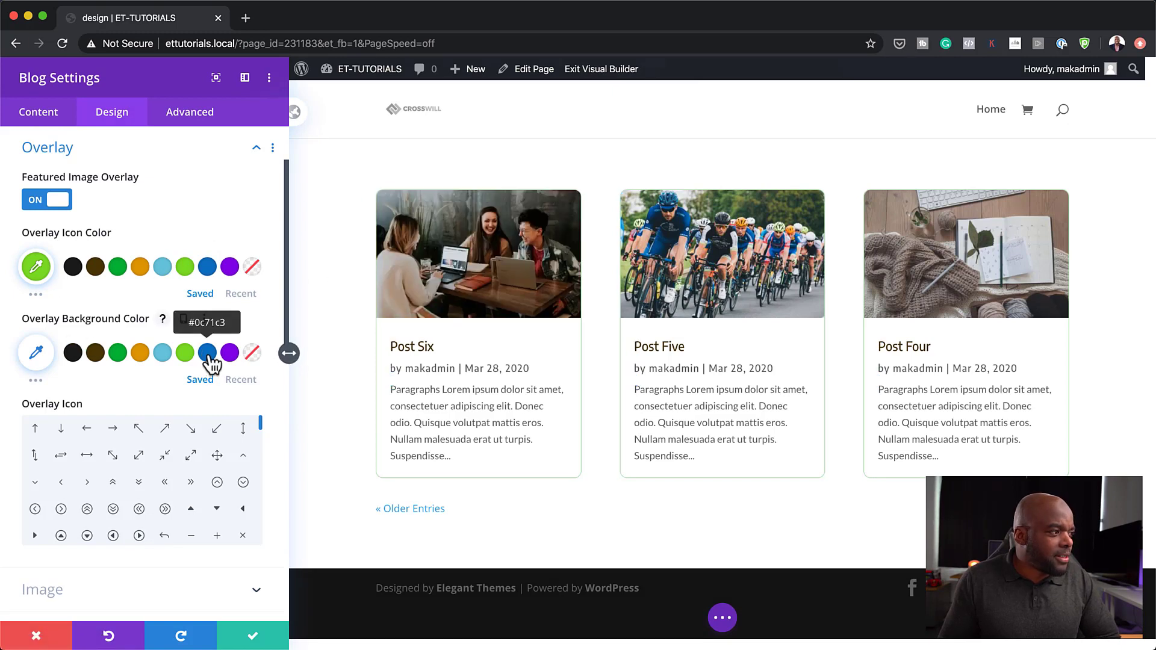
left_click(162, 353)
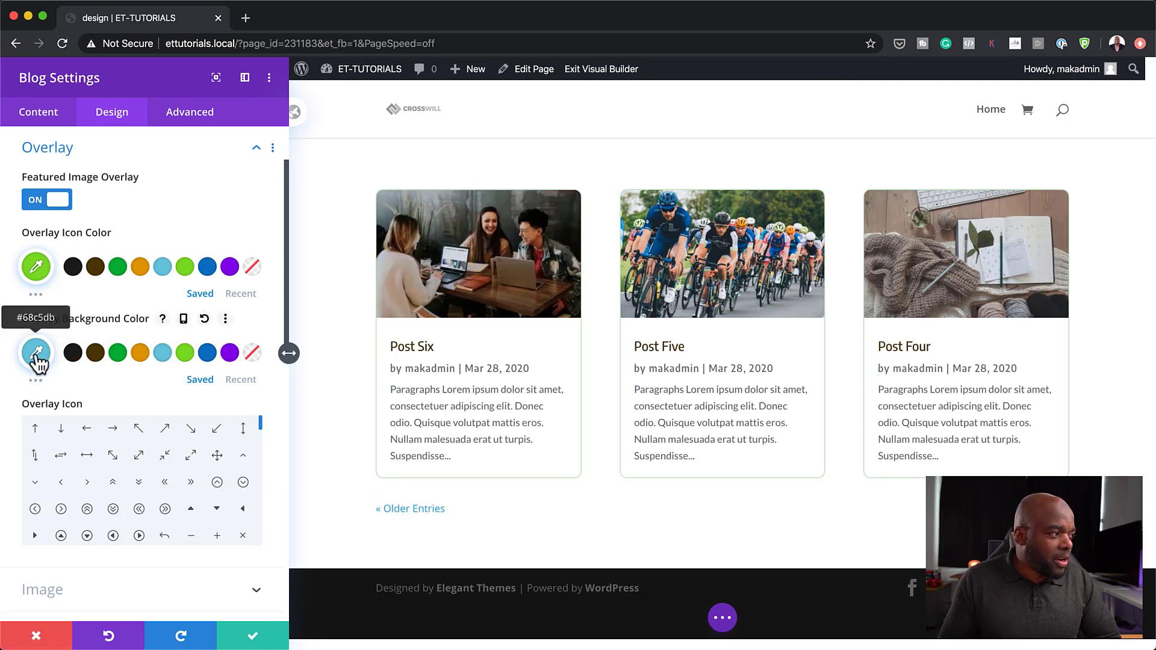
left_click(36, 354)
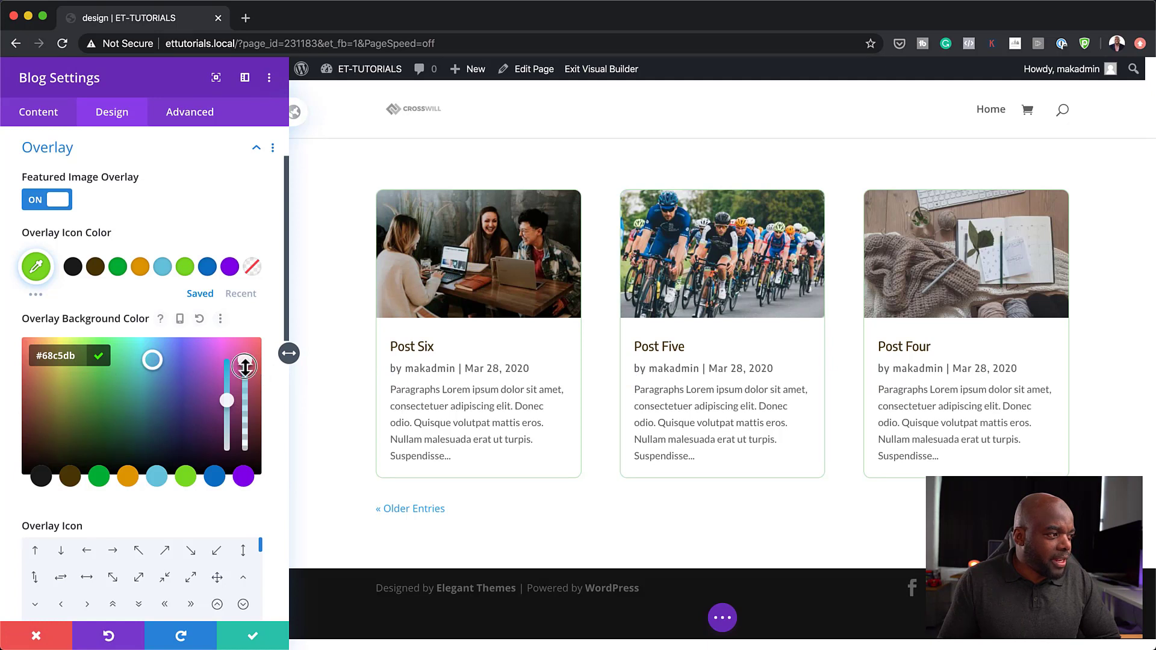
left_click_drag(245, 360, 242, 415)
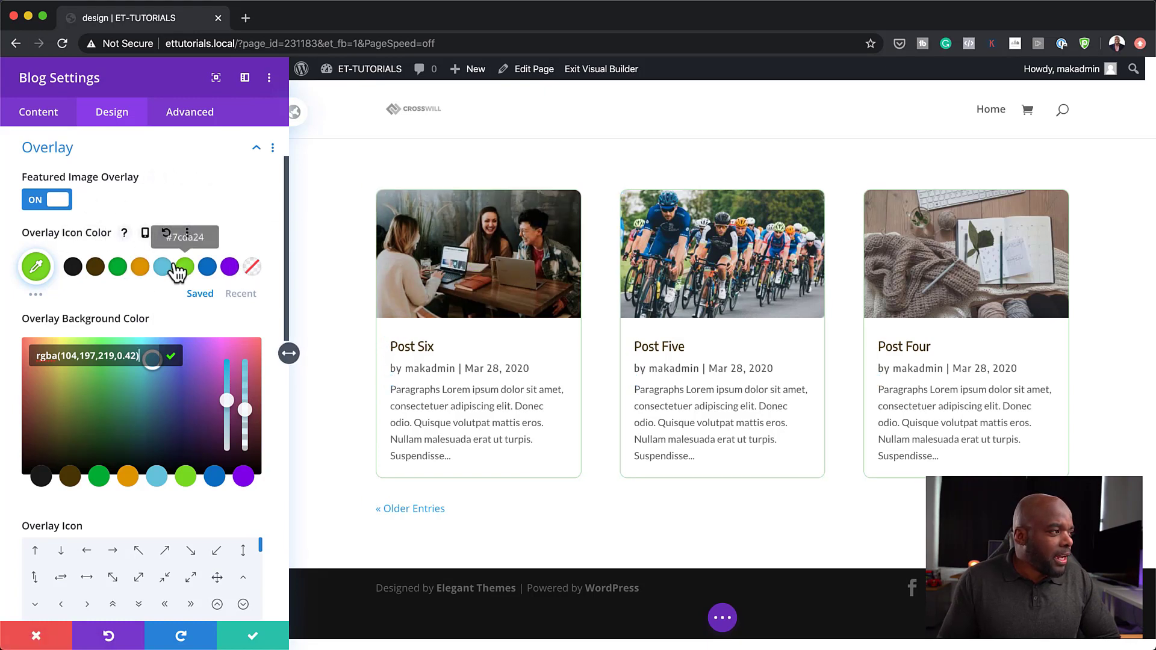
- Make the overlay icon white and choose the plus sign icon
left_click(36, 267)
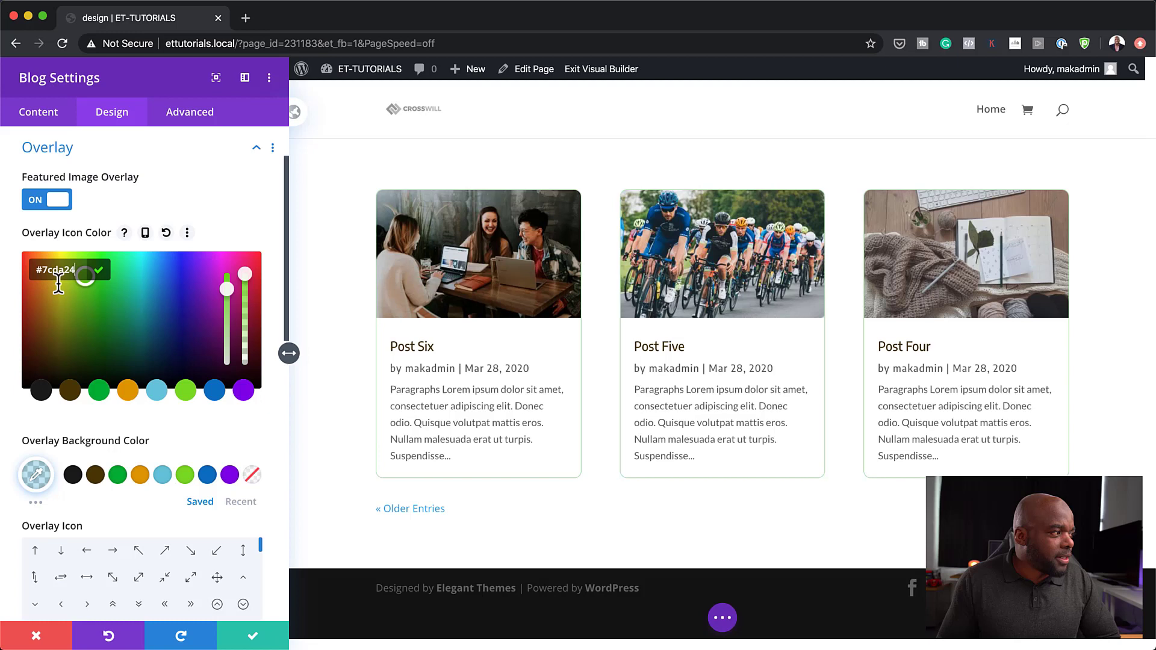
left_click_drag(227, 288, 225, 385)
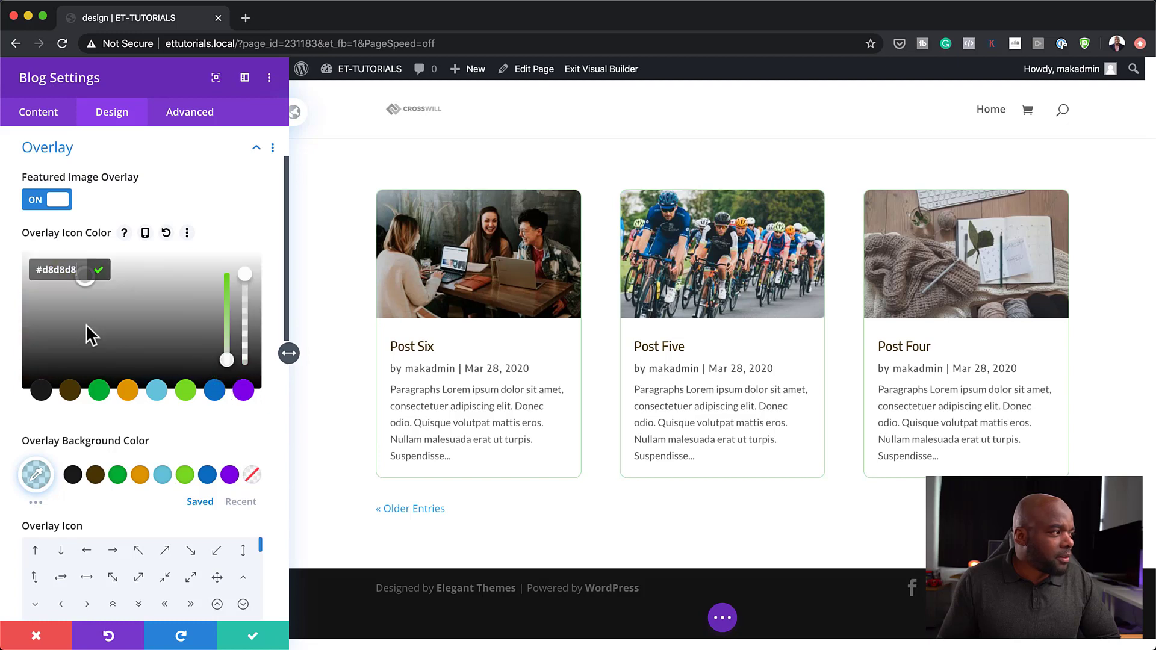
left_click_drag(91, 335, 12, 239)
left_click(13, 245)
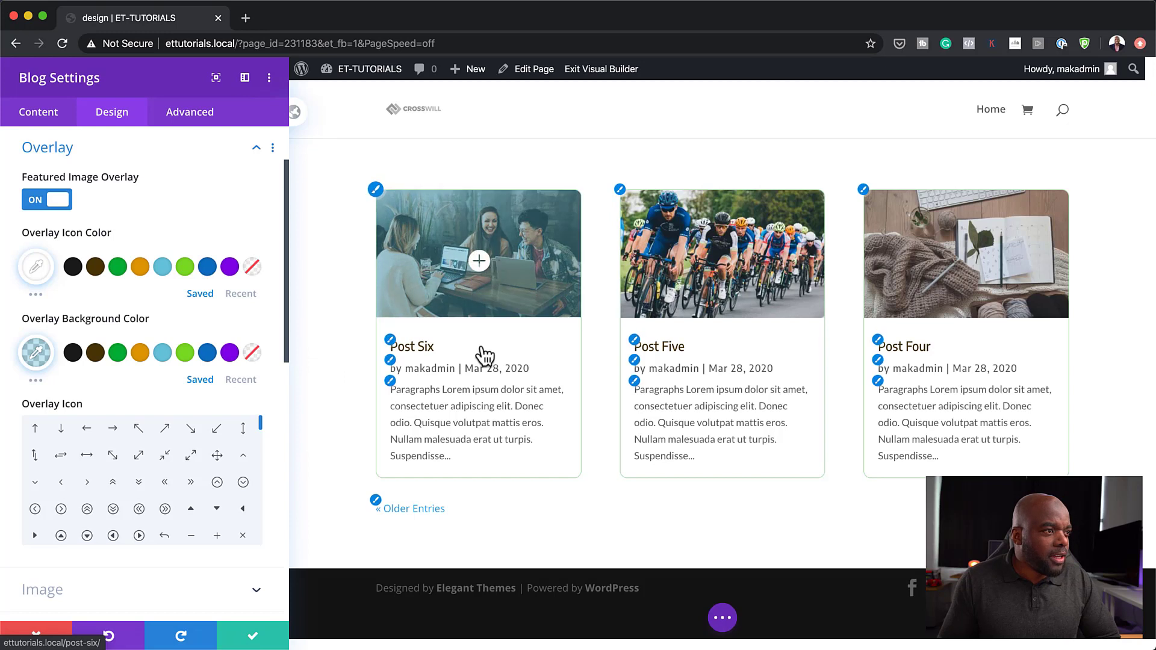
scroll(181, 455, "down", 3)
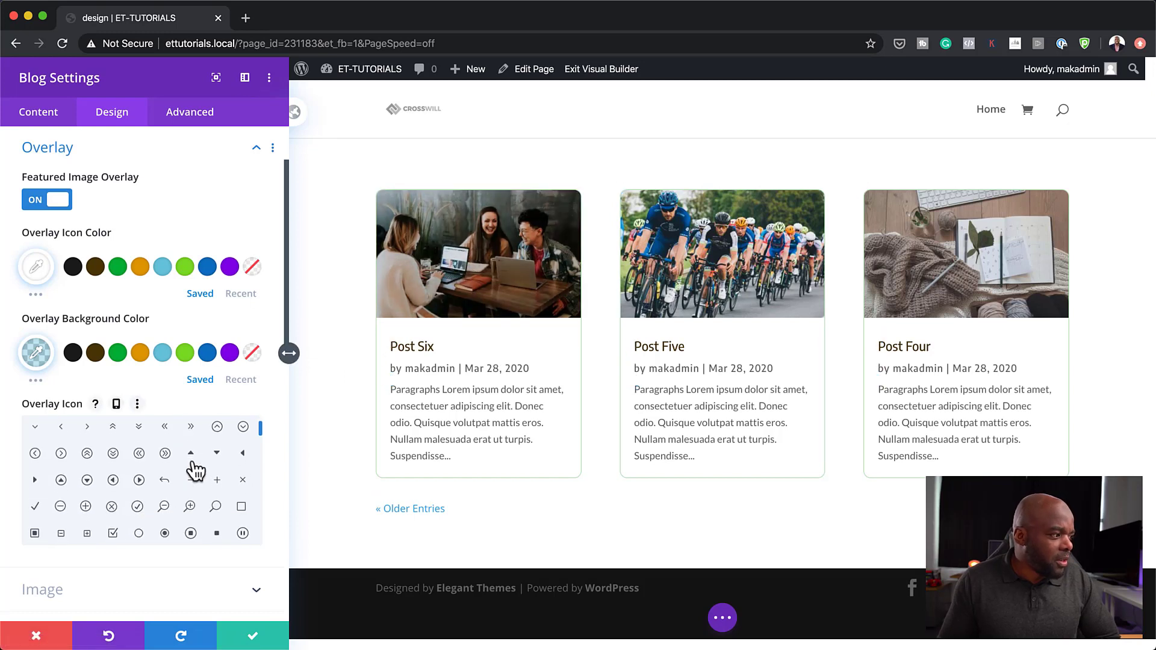
scroll(191, 475, "down", 2)
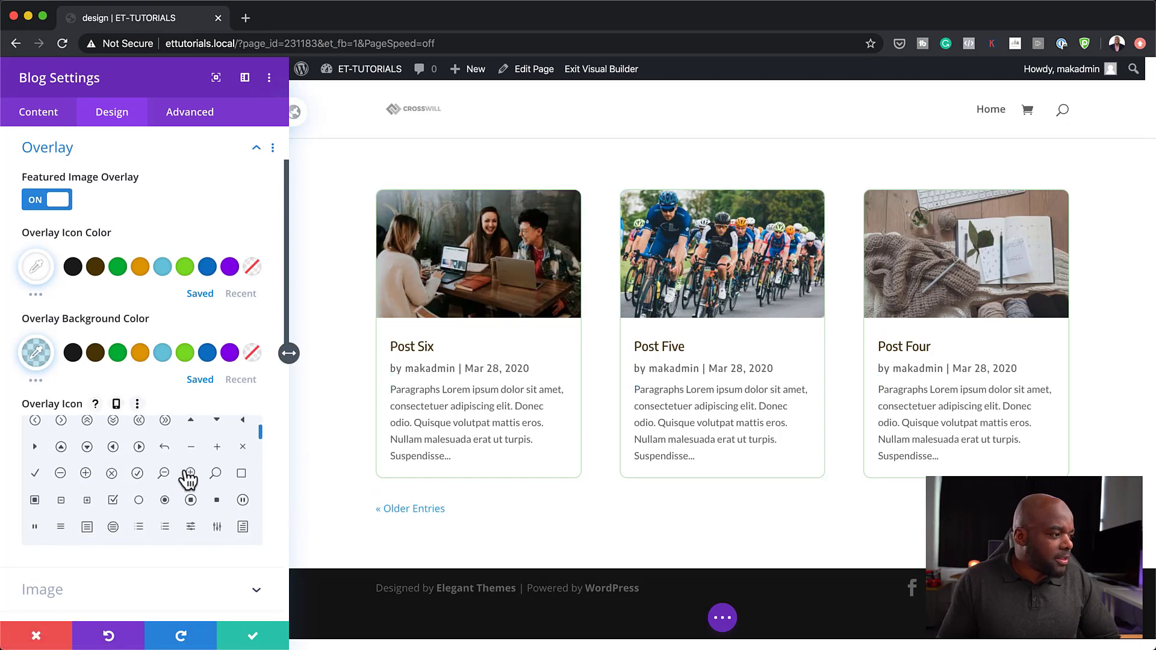
scroll(205, 470, "up", 1)
left_click(217, 447)
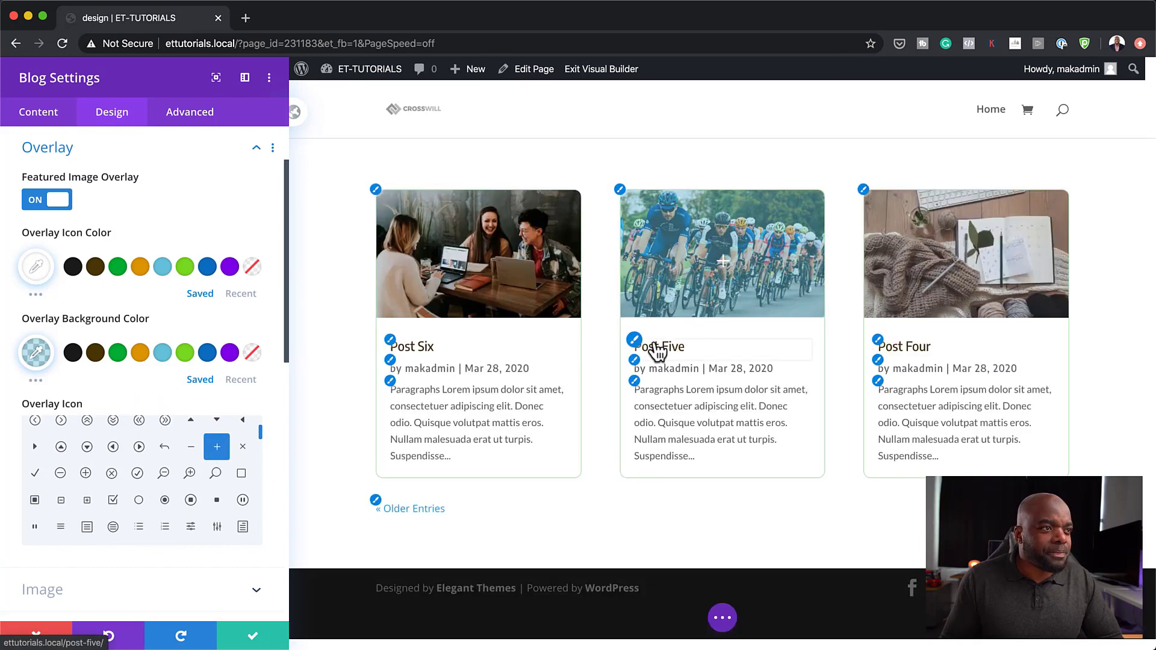
- Confirm the Blog Settings panel with the green check to keep the finished three-card grid
left_click(253, 636)
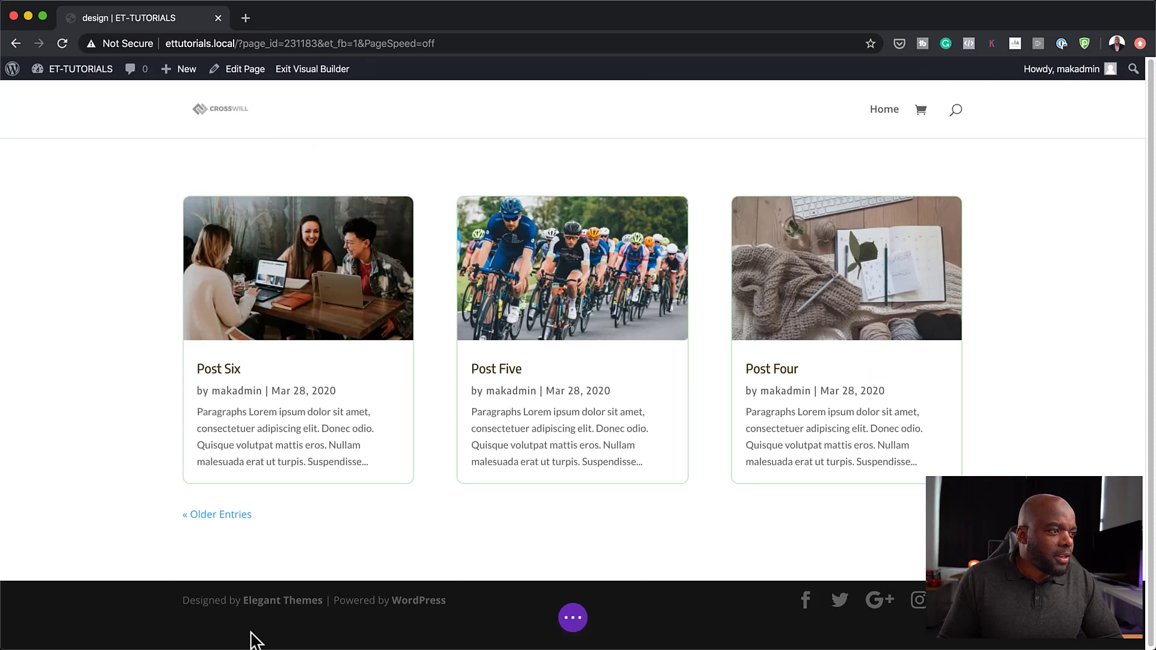